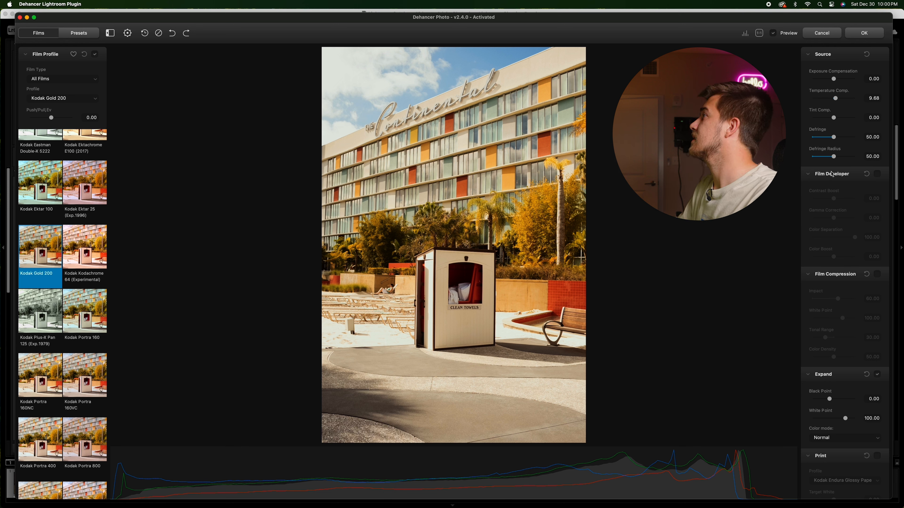
Step: Enable Film Developer and set Contrast Boost to about -11.96
click(835, 176)
scroll(835, 164, down, 3)
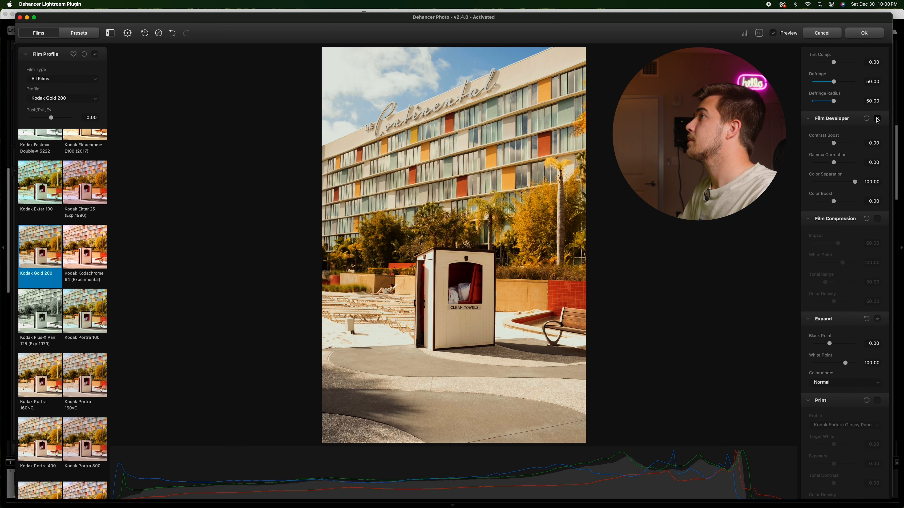
drag(834, 144, 840, 143)
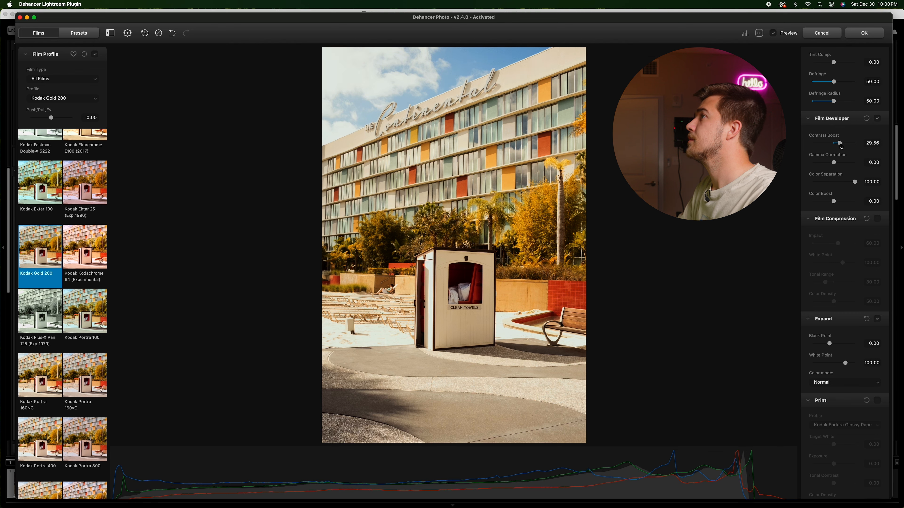
drag(840, 144, 833, 145)
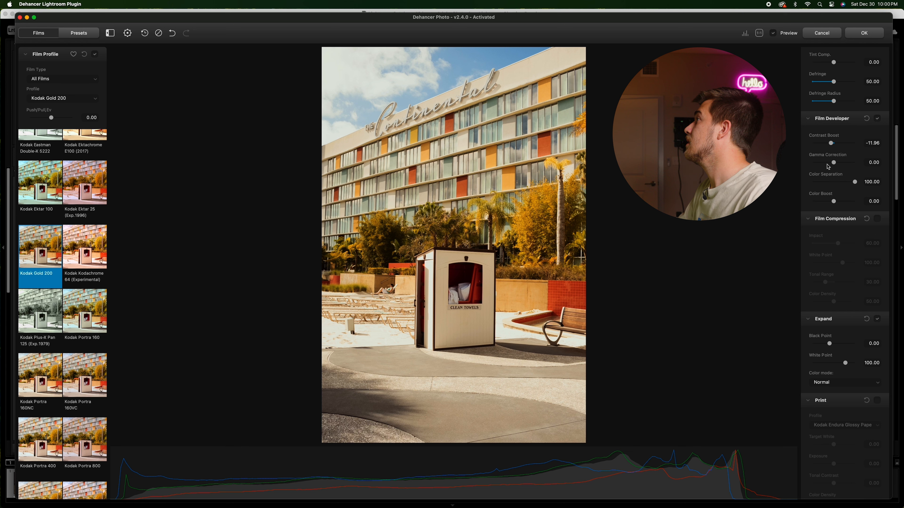
Step: Set Gamma Correction to about 5.03, undo the stray Color Boost change, and set Color Boost to about 8.33
drag(834, 163, 837, 166)
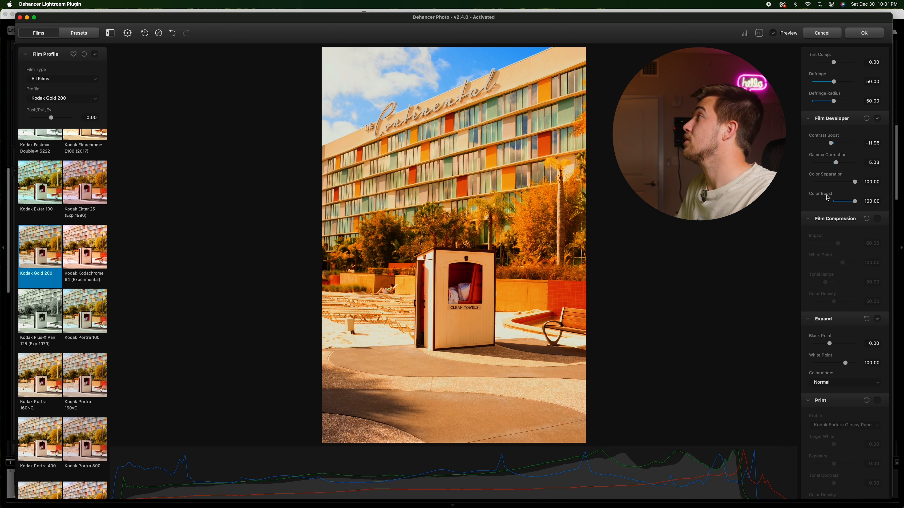
click(172, 33)
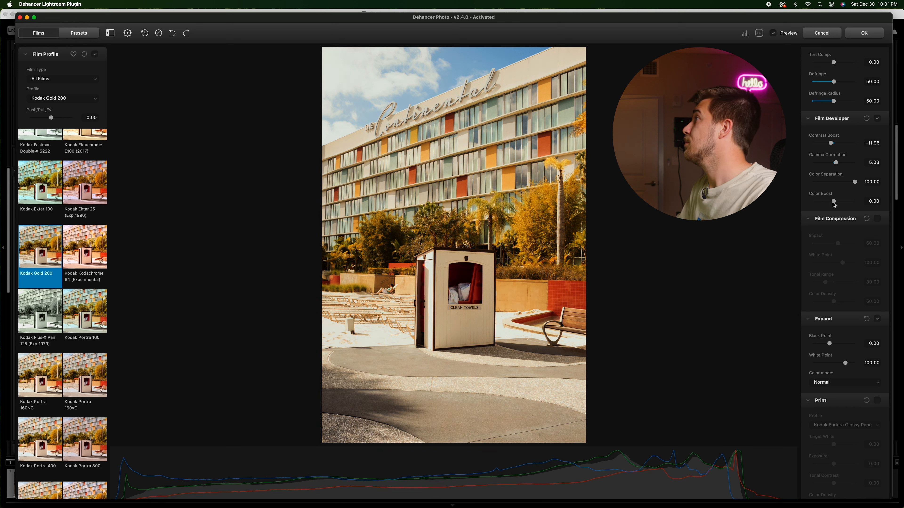
drag(837, 203, 837, 204)
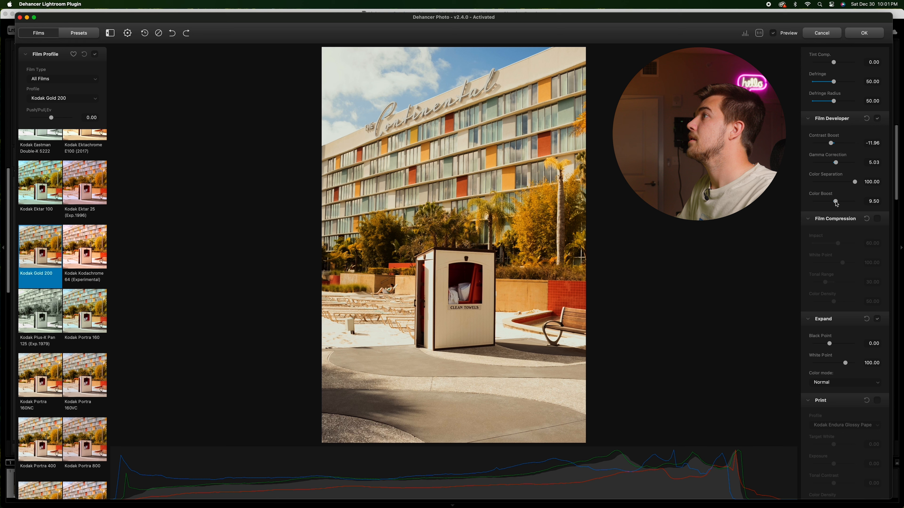
drag(837, 204, 836, 205)
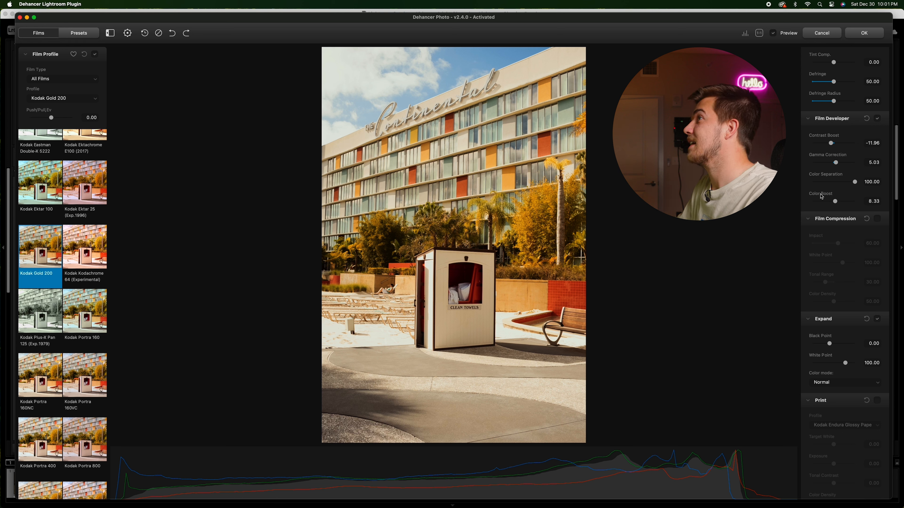
Step: Toggle Film Compression on and off to compare, leaving it enabled
scroll(823, 132, down, 3)
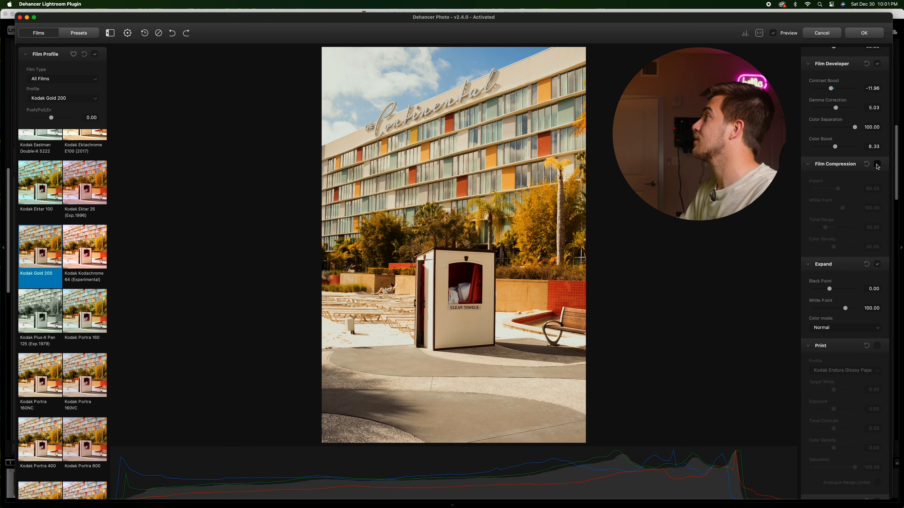
click(878, 165)
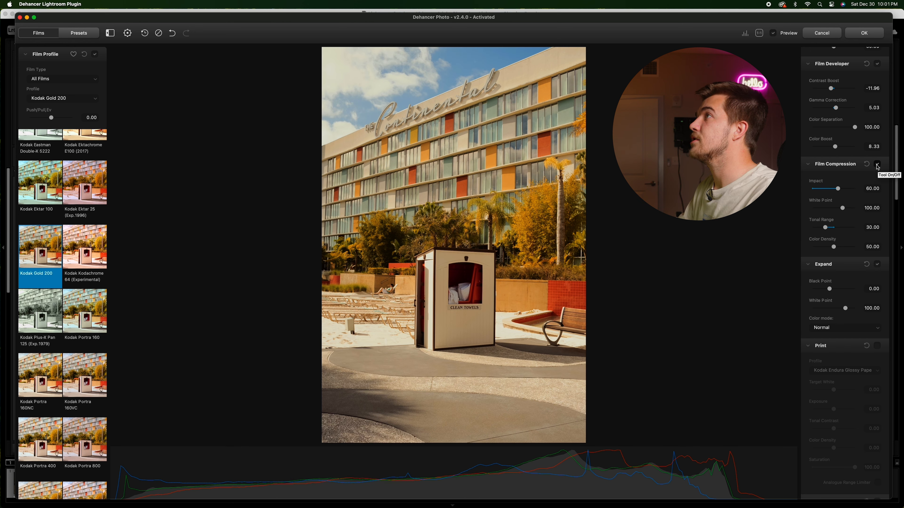
click(878, 164)
click(877, 164)
click(878, 164)
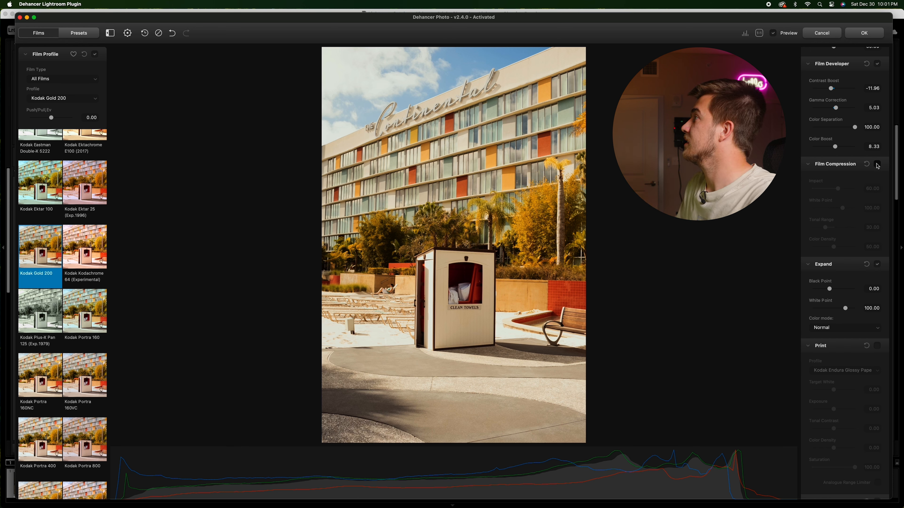
click(877, 165)
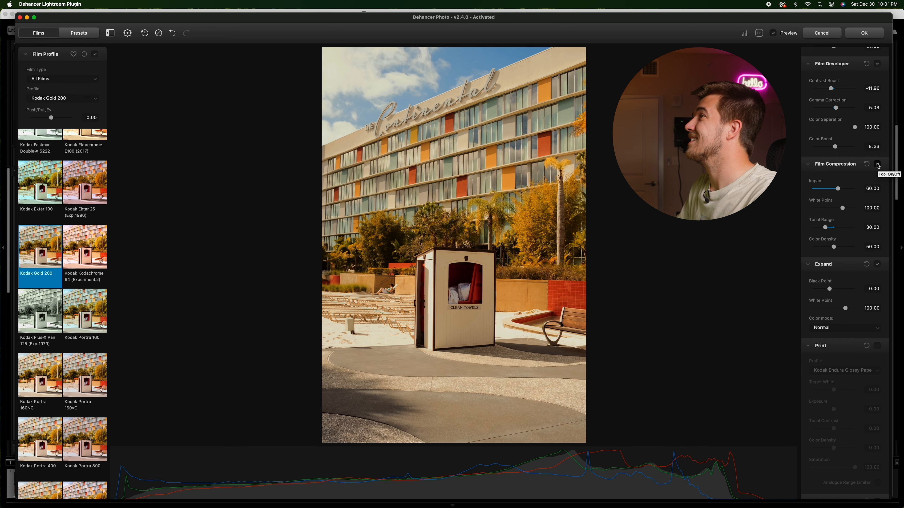
click(877, 165)
click(877, 164)
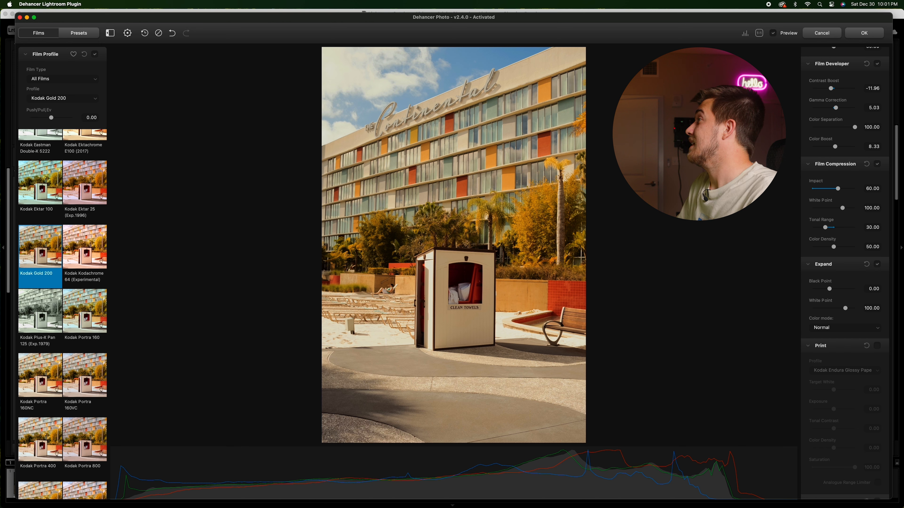
Step: Set Film Compression White Point to about 96.10 and Tonal Range to about 27.40
drag(838, 189, 854, 189)
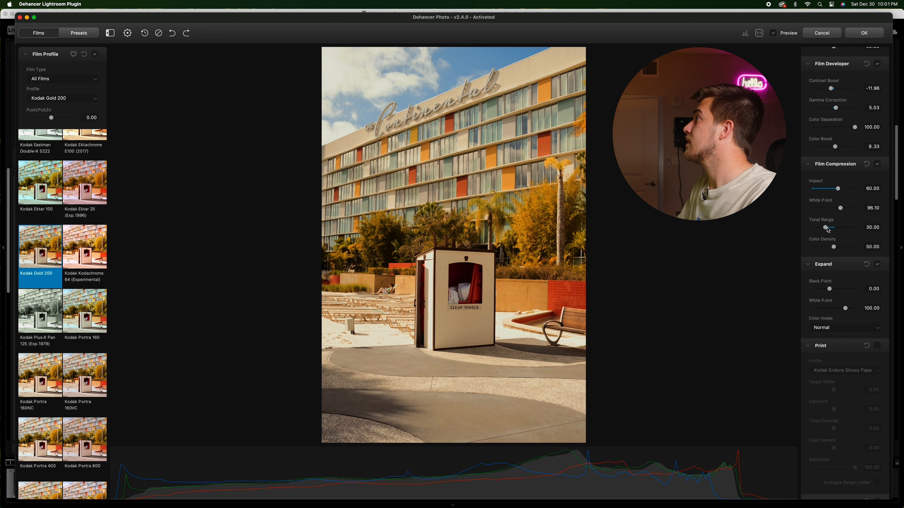
mouse_move(828, 230)
mouse_down()
mouse_move(845, 230)
mouse_move(820, 229)
mouse_up()
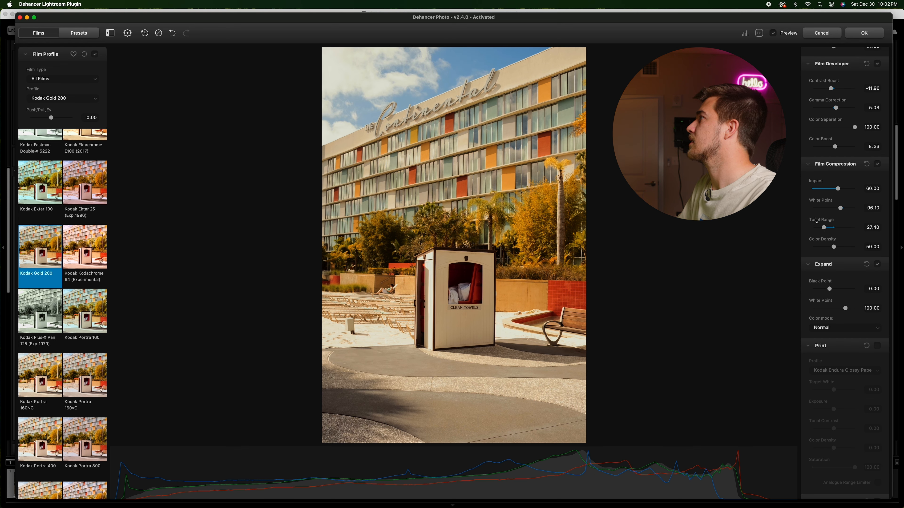
Step: Set Expand Black Point to about -3.02 and White Point to about 96.22
scroll(818, 203, down, 3)
mouse_move(830, 213)
mouse_down()
mouse_move(840, 213)
mouse_move(828, 215)
mouse_up()
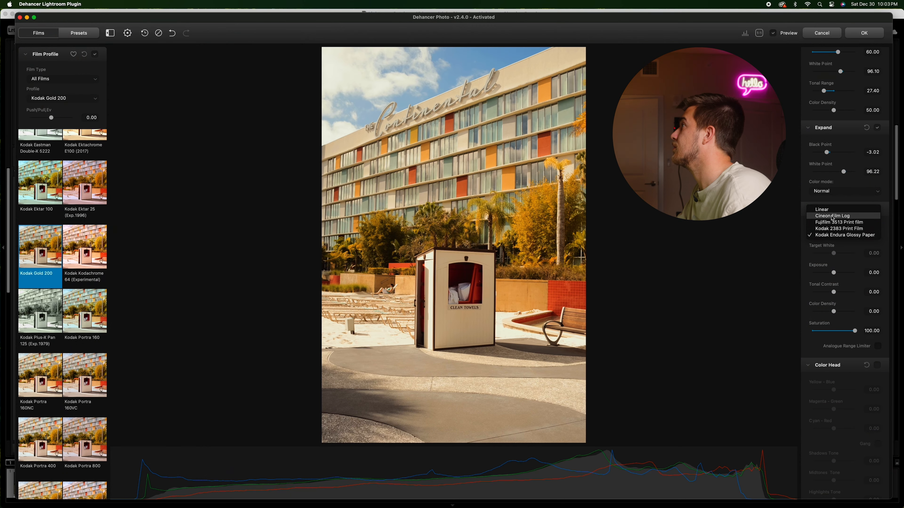
Step: Enable Print and compare its film profiles, settling on Kodak 2383 Print Film
click(831, 219)
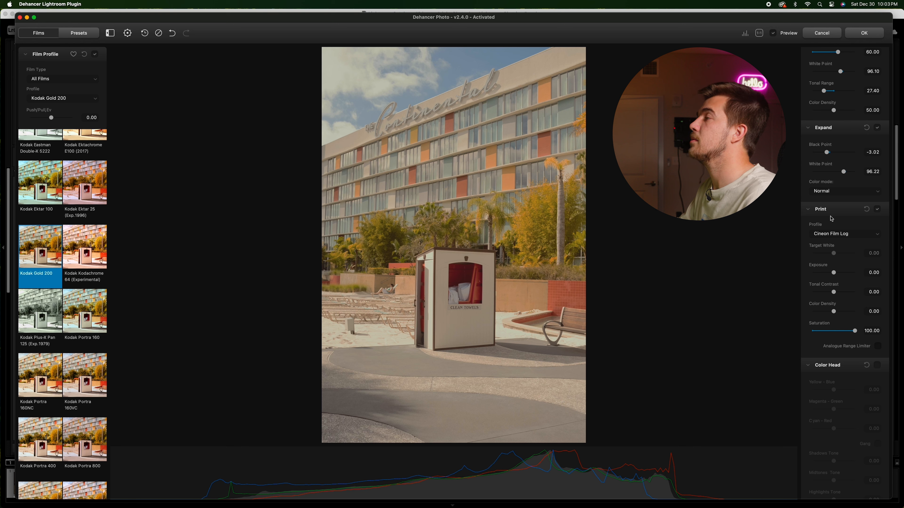
click(839, 233)
click(839, 230)
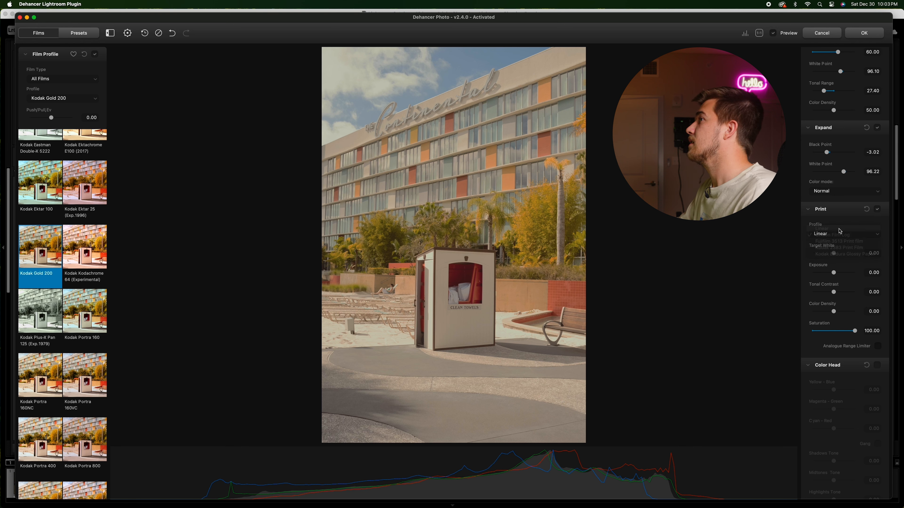
click(854, 235)
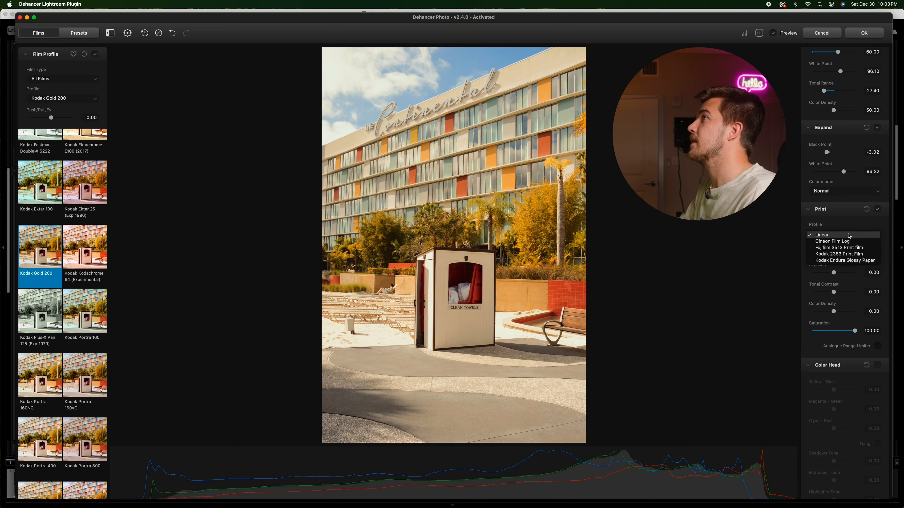
click(840, 248)
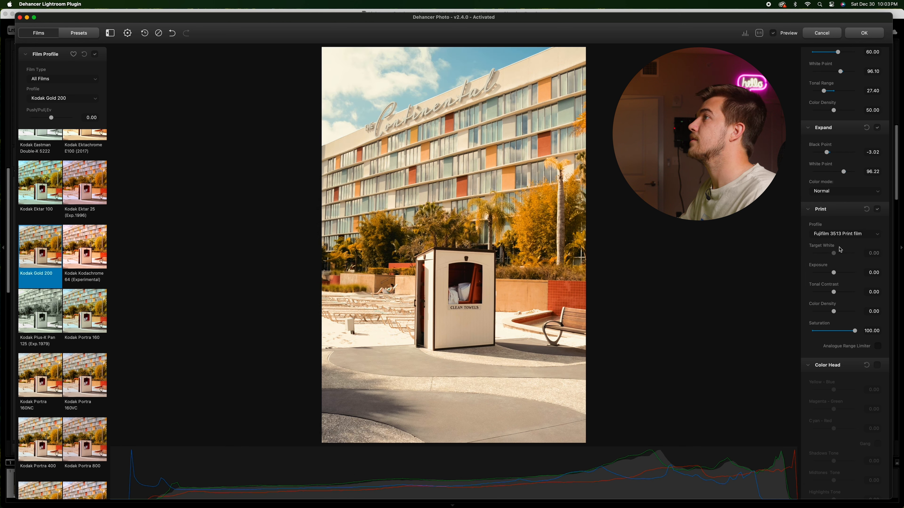
click(841, 236)
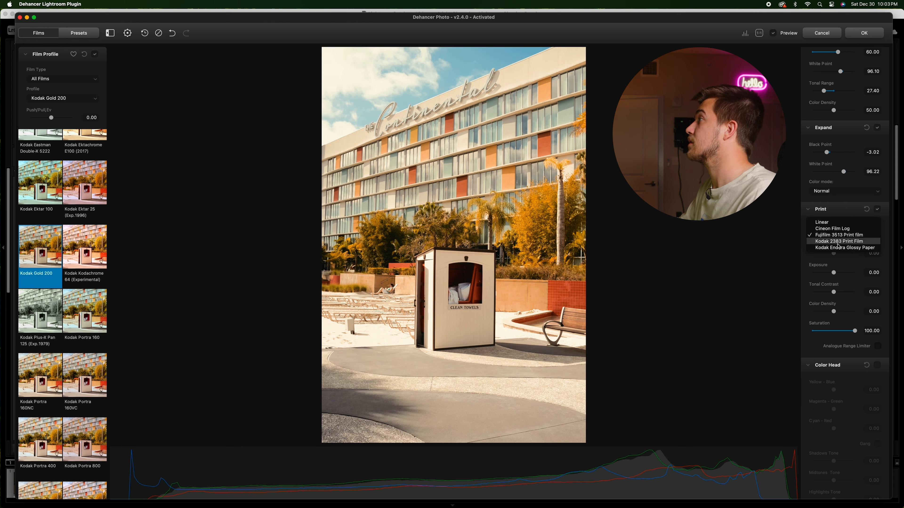
click(840, 242)
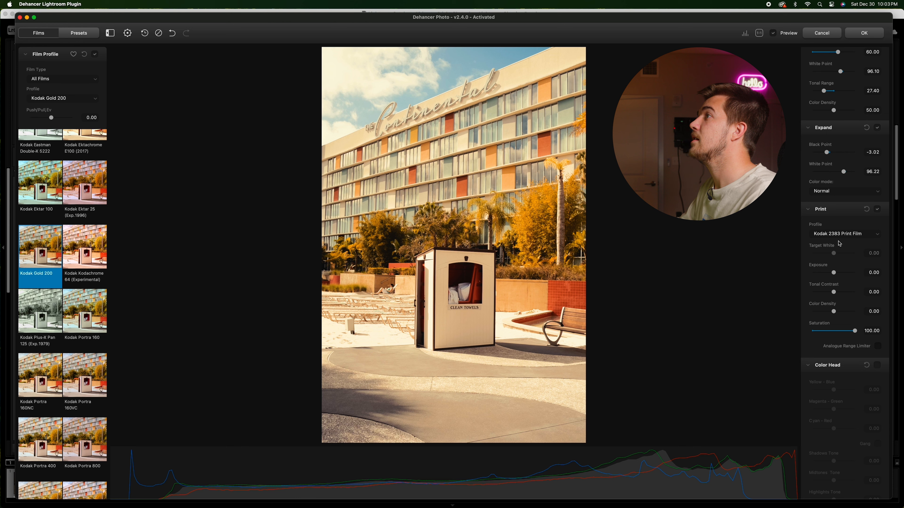
click(840, 235)
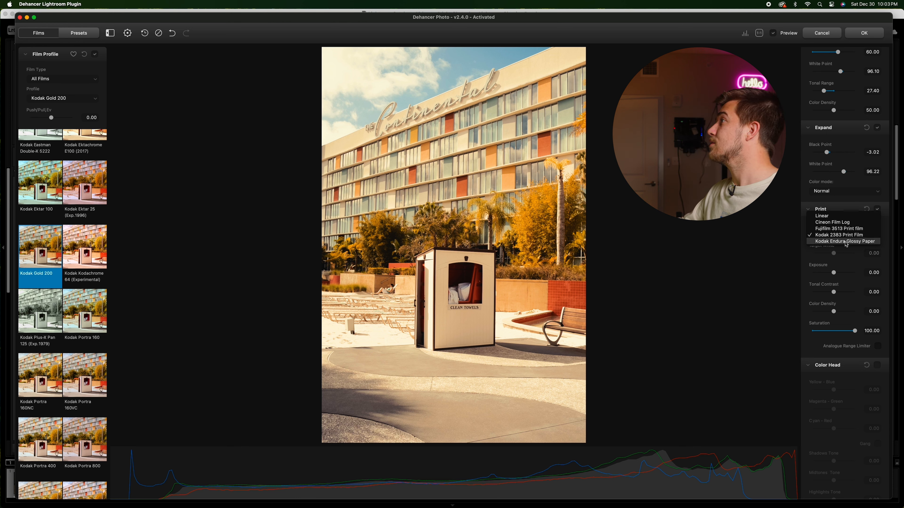
click(846, 244)
click(848, 237)
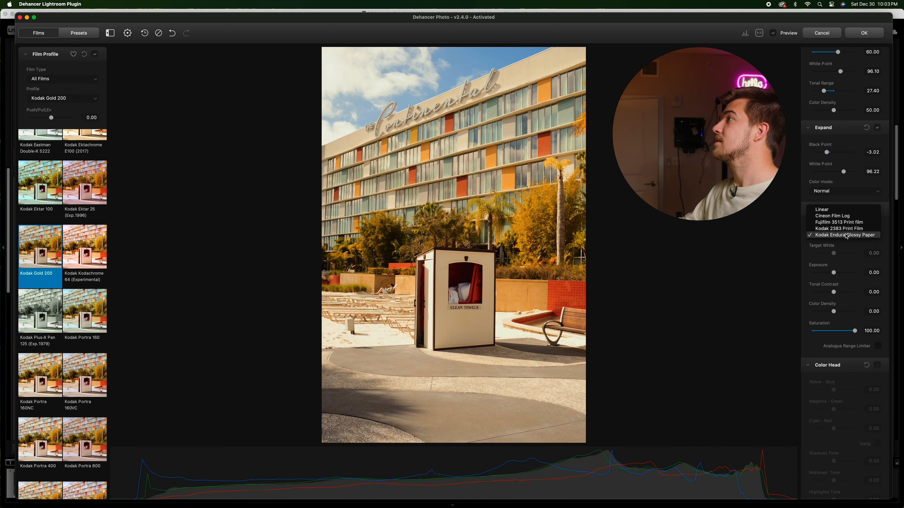
click(830, 228)
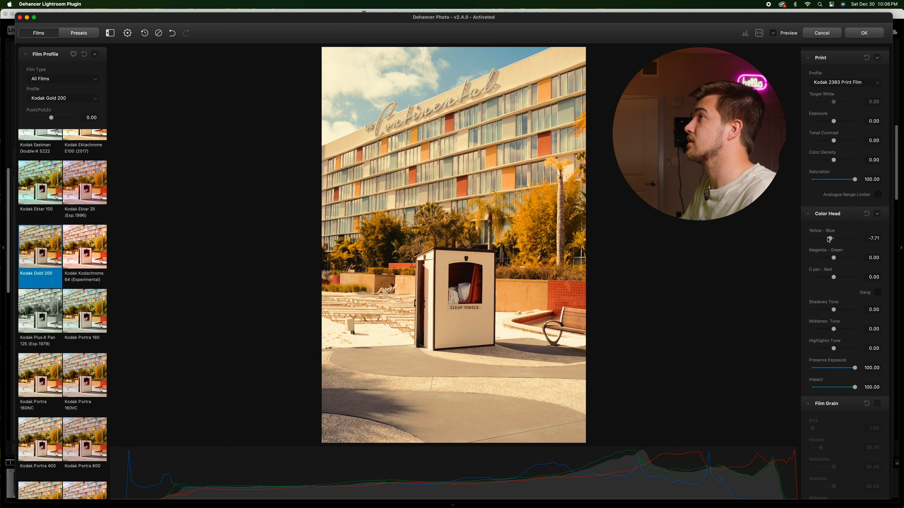
drag(829, 239, 836, 241)
double_click(837, 241)
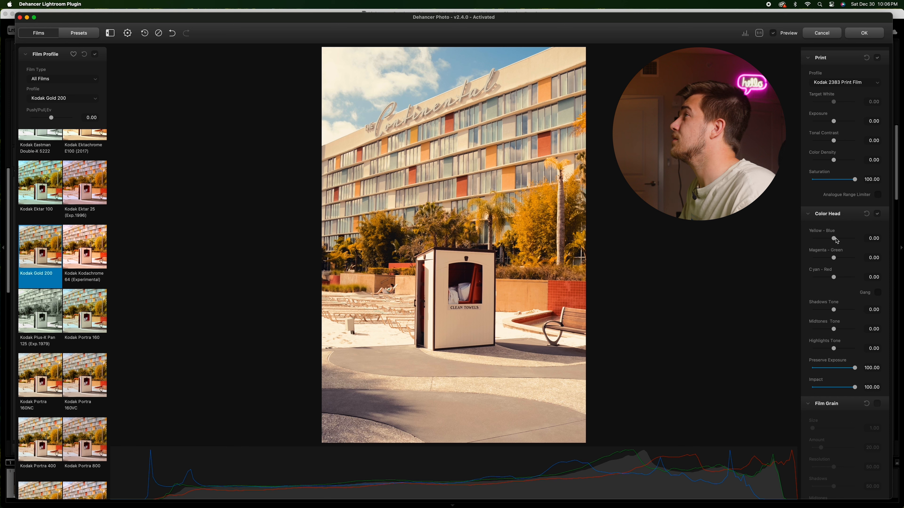
drag(835, 241, 834, 241)
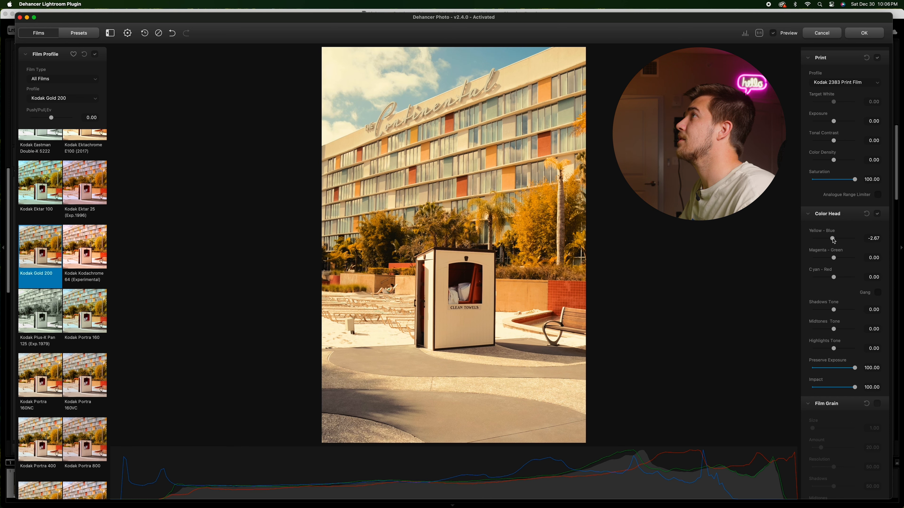
double_click(834, 241)
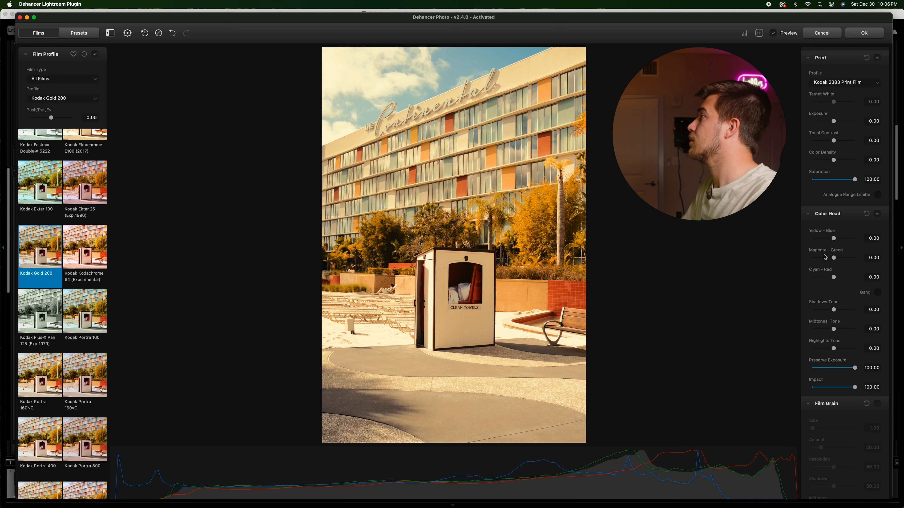
Step: In Color Head, set Magenta–Green to about -3.15, Cyan–Red to about -2.96, Shadows Tone about 59.40 and Midtones Tone about 16.45
drag(835, 259, 833, 260)
drag(833, 277, 833, 278)
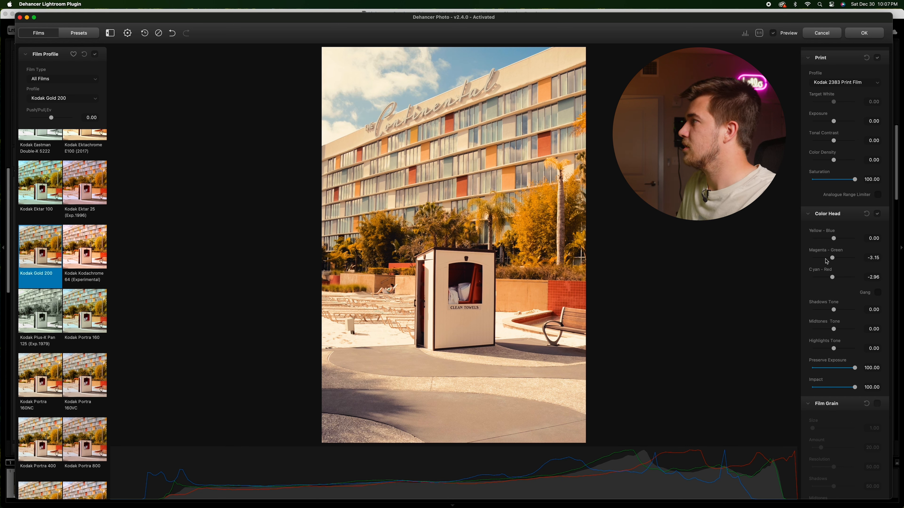
scroll(827, 263, down, 2)
mouse_move(833, 277)
mouse_down()
mouse_move(857, 280)
mouse_move(847, 282)
mouse_up()
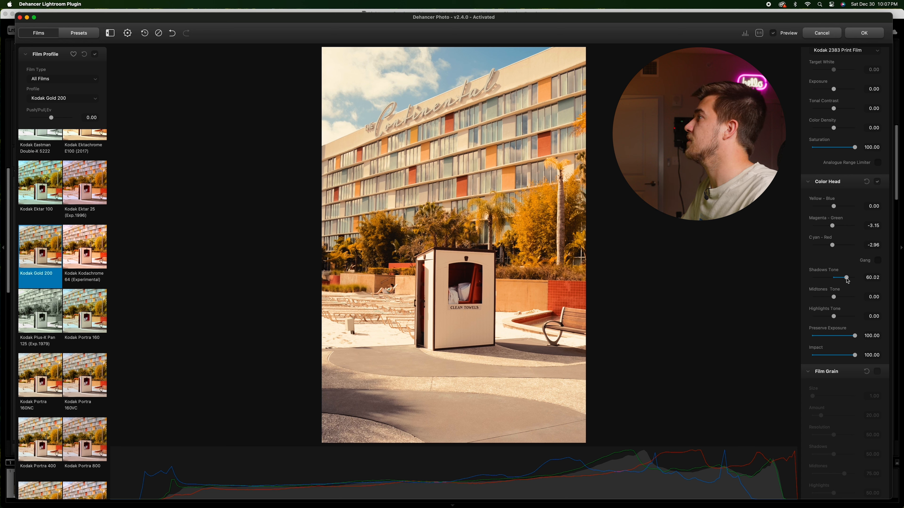
drag(834, 298, 836, 299)
double_click(828, 318)
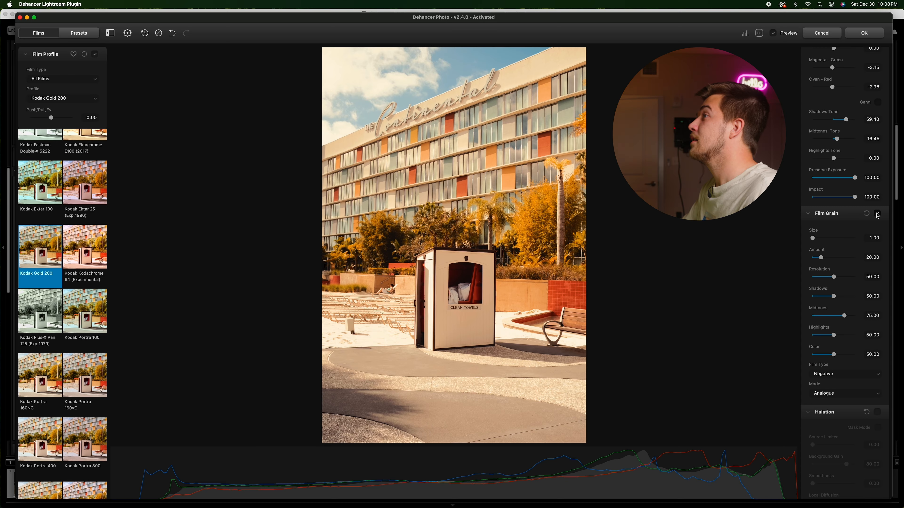
Step: Enable Film Grain and inspect the grain at full zoom on the photo
click(878, 214)
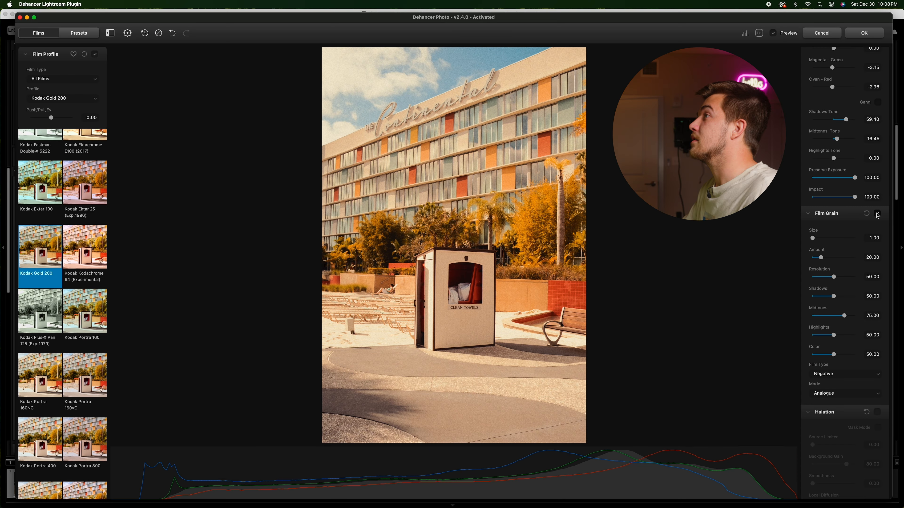
click(458, 216)
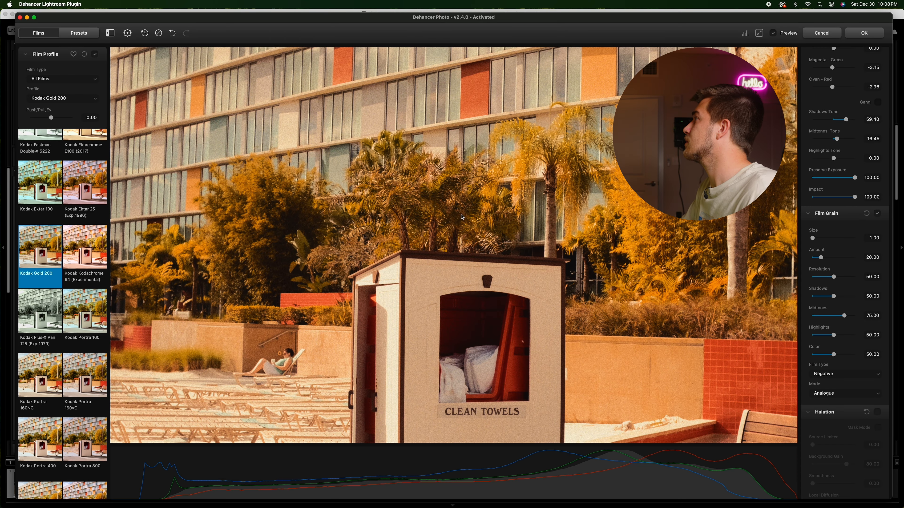
click(467, 214)
Step: Try the Positive grain film type, then switch the Film Type back to Negative
scroll(829, 269, down, 3)
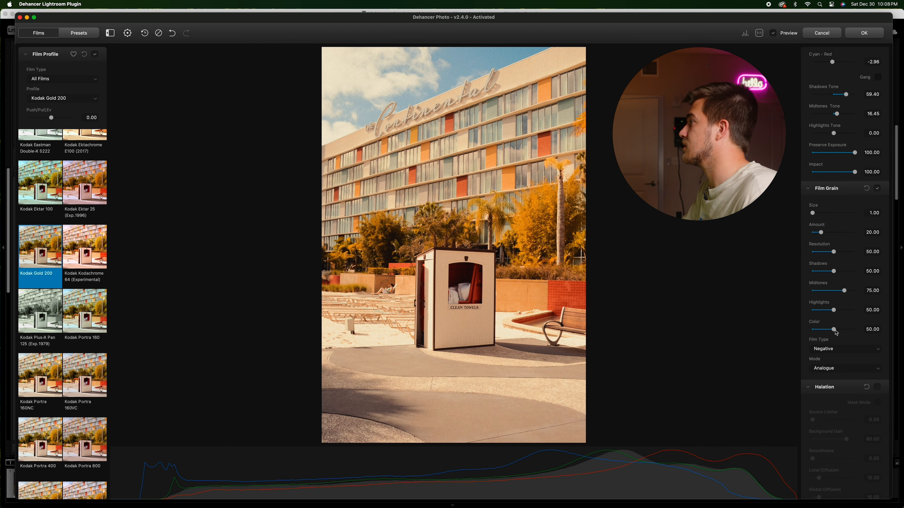
click(850, 350)
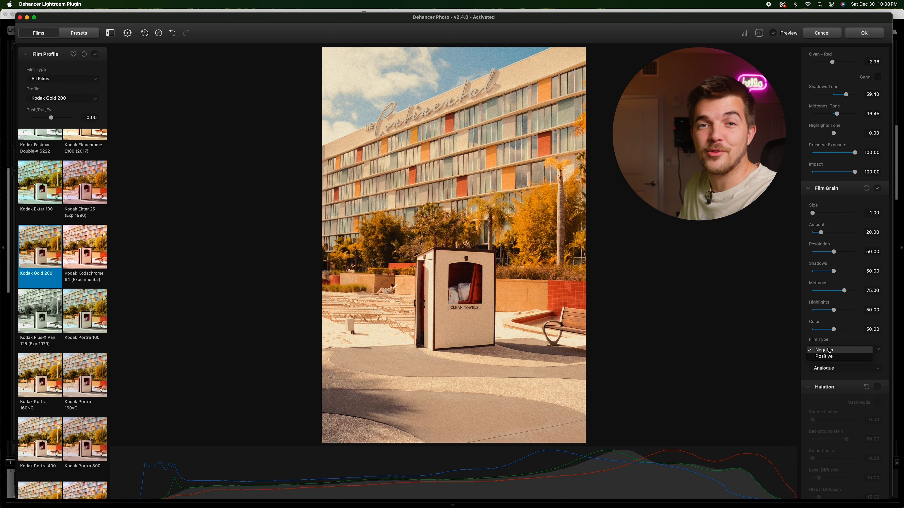
click(829, 356)
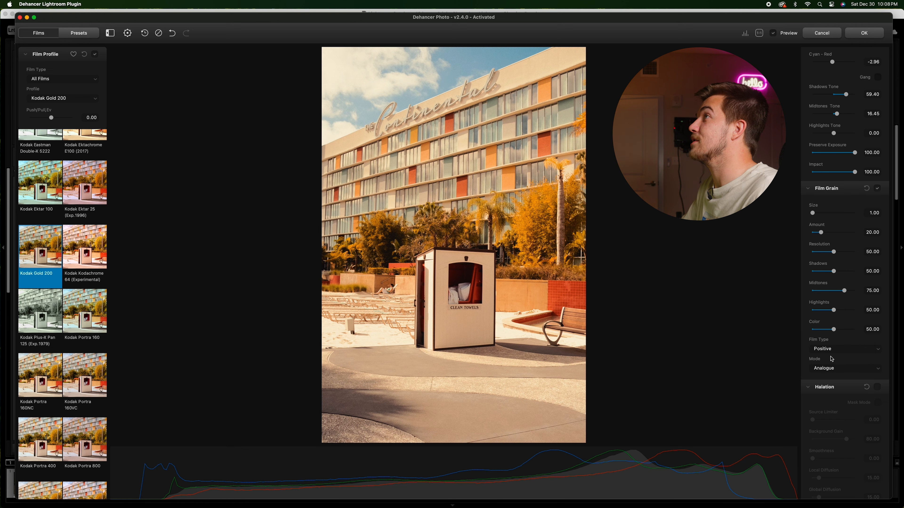
click(837, 349)
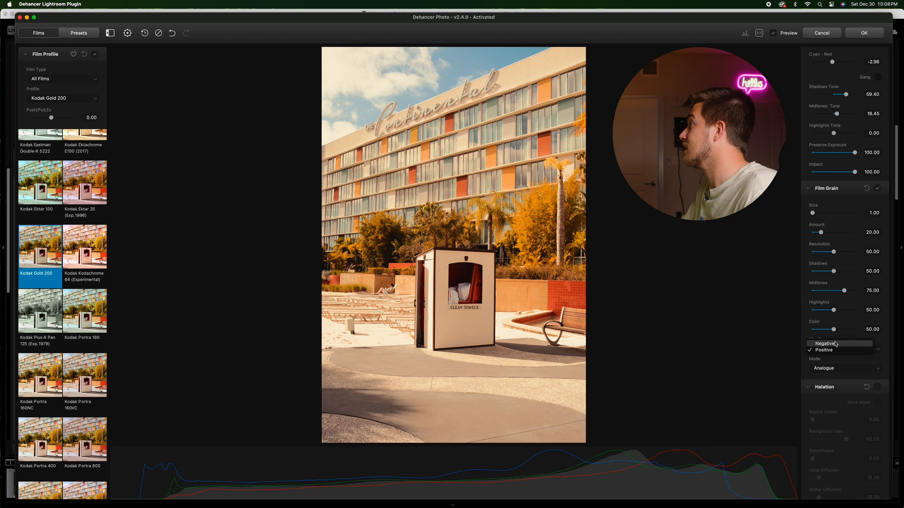
click(834, 343)
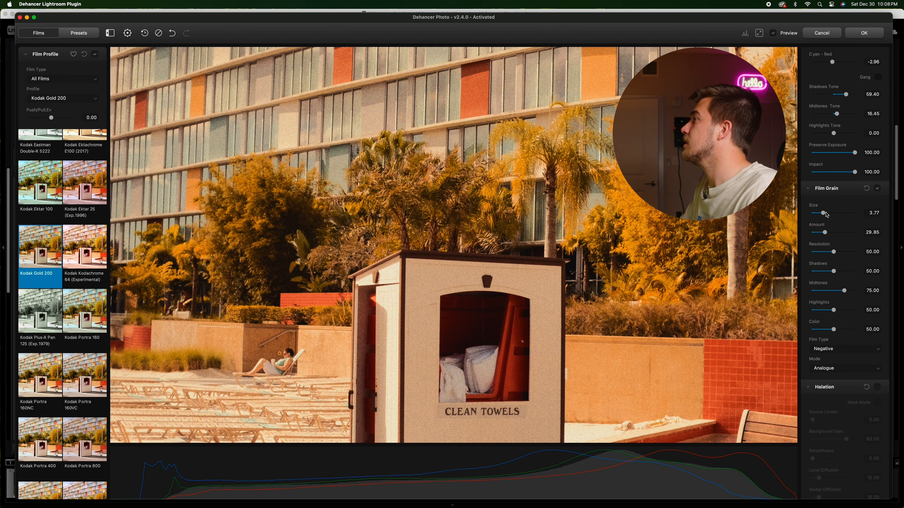
Step: Set grain Size to about 3.63, Amount about 19.48 and Highlights about 67.83
drag(826, 214, 849, 215)
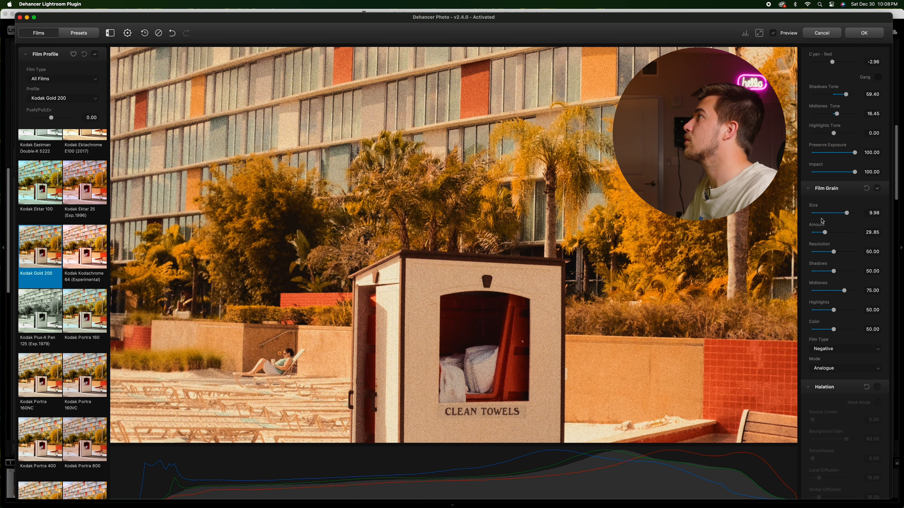
click(172, 33)
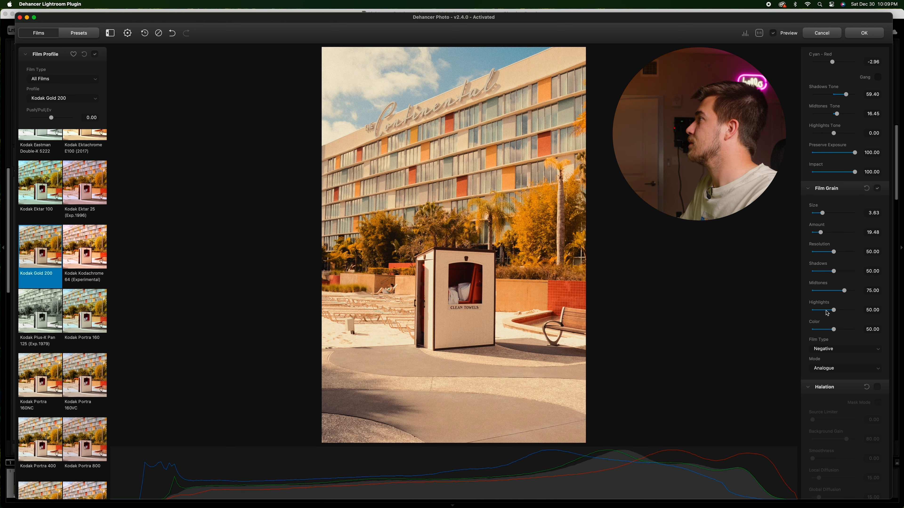
click(427, 270)
click(581, 239)
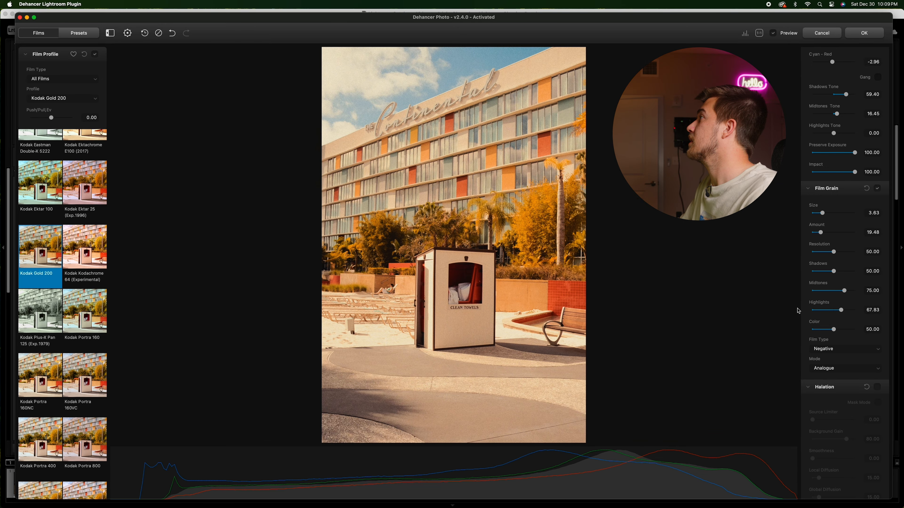
scroll(828, 280, down, 3)
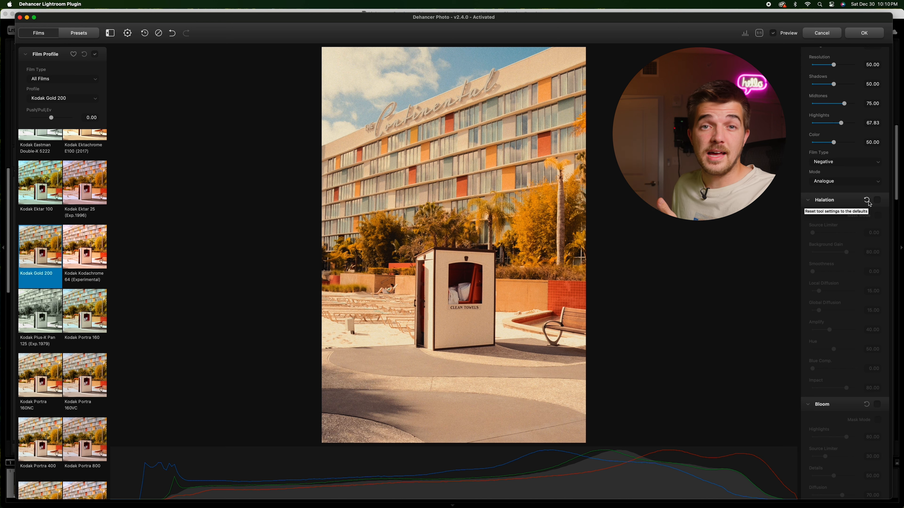
Step: Enable Halation and, checking in Mask Mode, set its Source Limiter to about 77.59
click(877, 201)
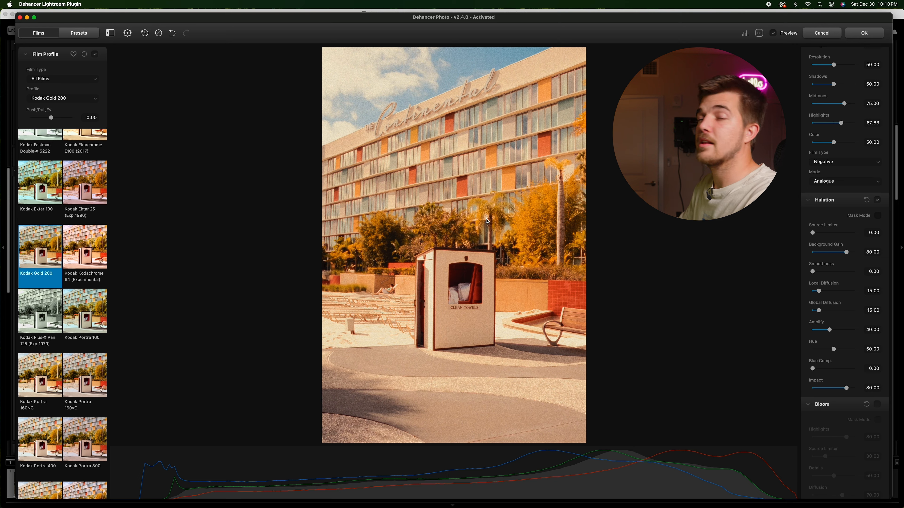
click(486, 223)
drag(420, 233, 457, 202)
click(477, 220)
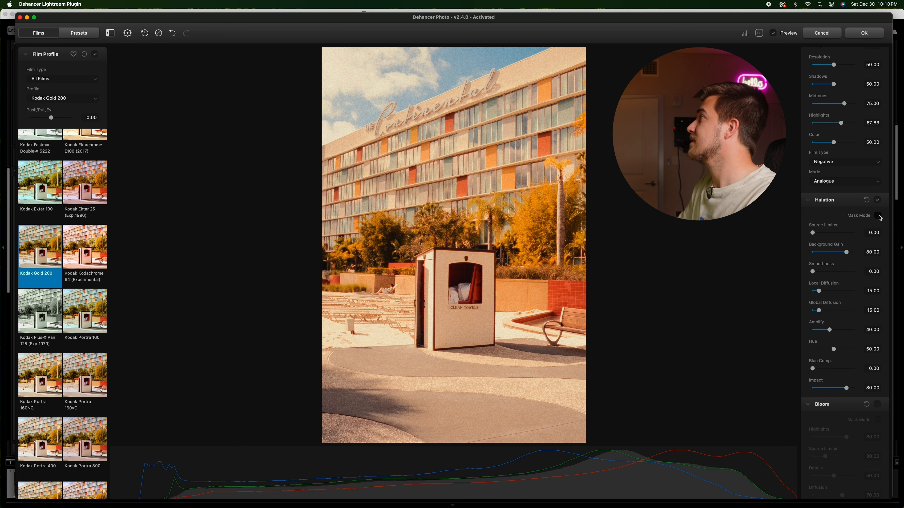
click(878, 216)
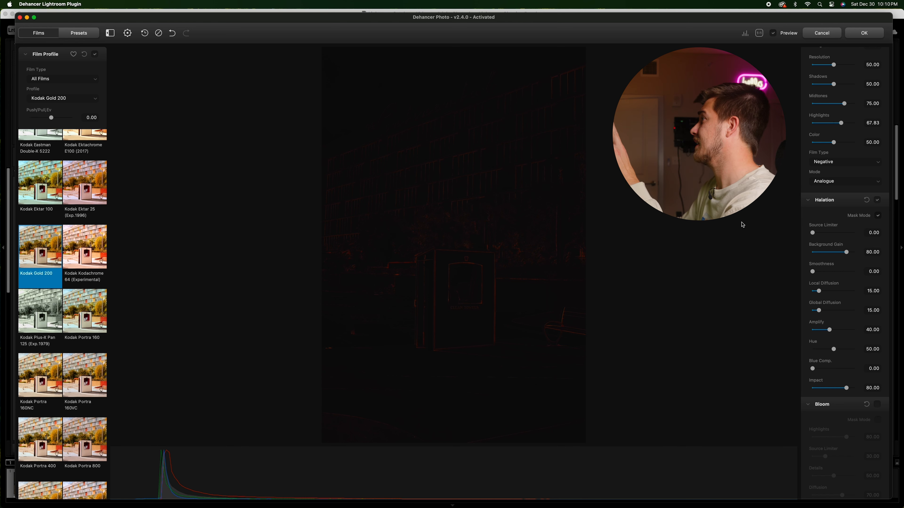
drag(812, 233, 837, 253)
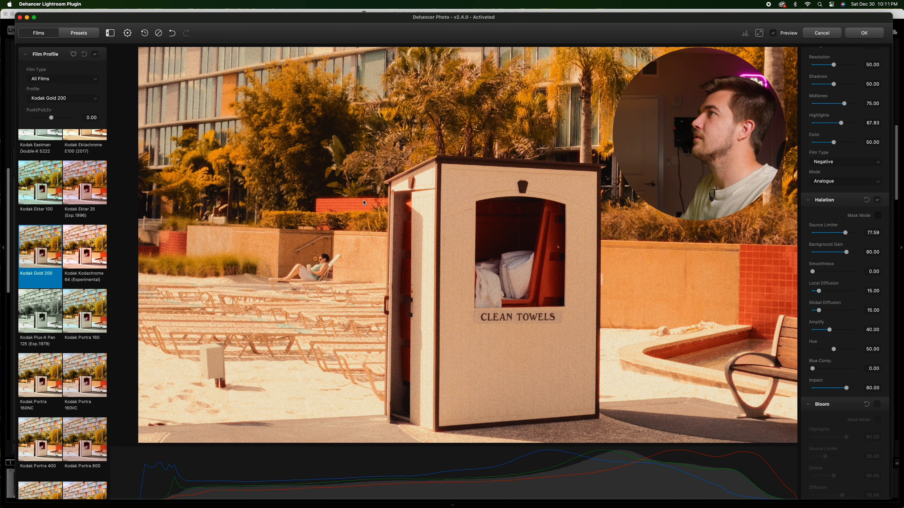
click(625, 206)
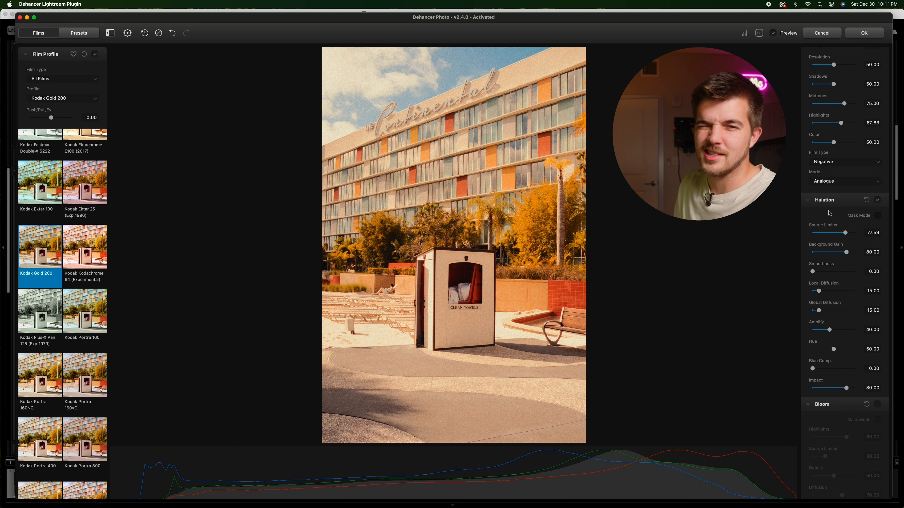
Step: Enable Bloom and set Highlights about 18.98, Source Limiter about 62.37, Diffusion about 52.75 and Amplify about 35.26
scroll(829, 213, down, 5)
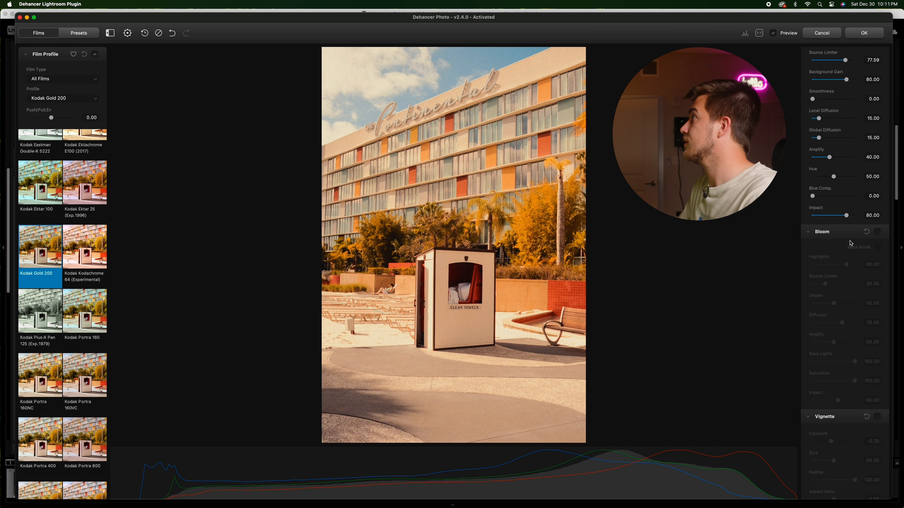
click(878, 232)
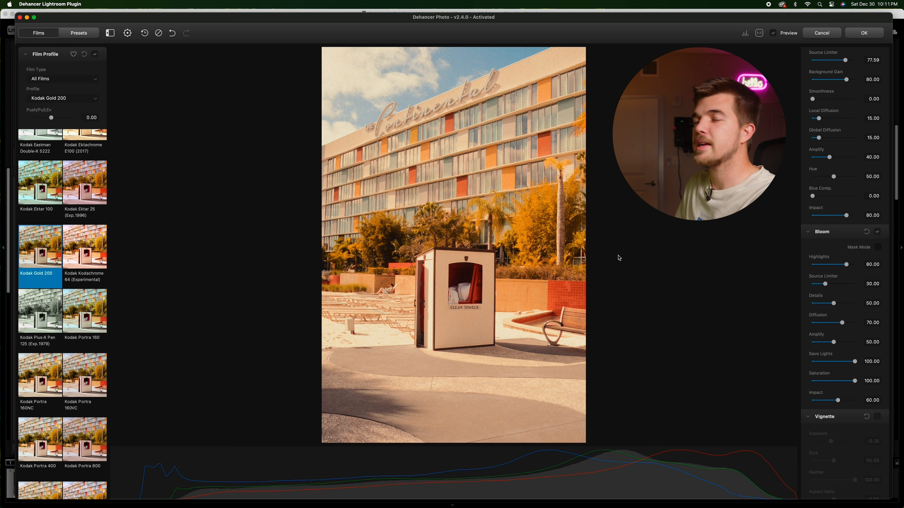
click(878, 247)
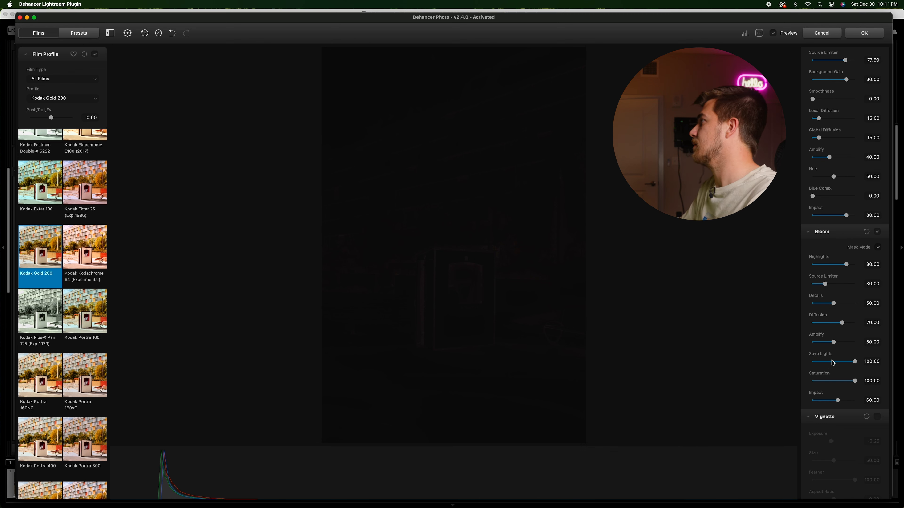
click(878, 232)
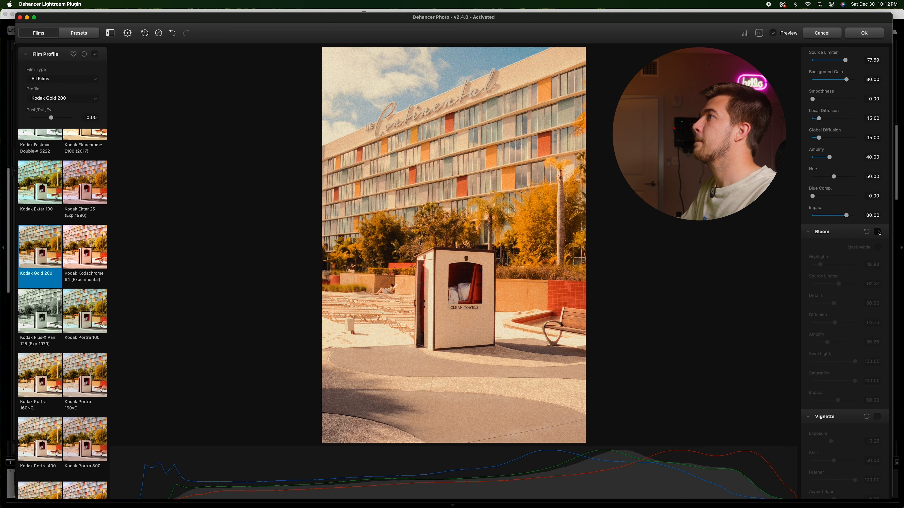
click(878, 232)
click(878, 232)
click(878, 232)
scroll(846, 242, down, 1)
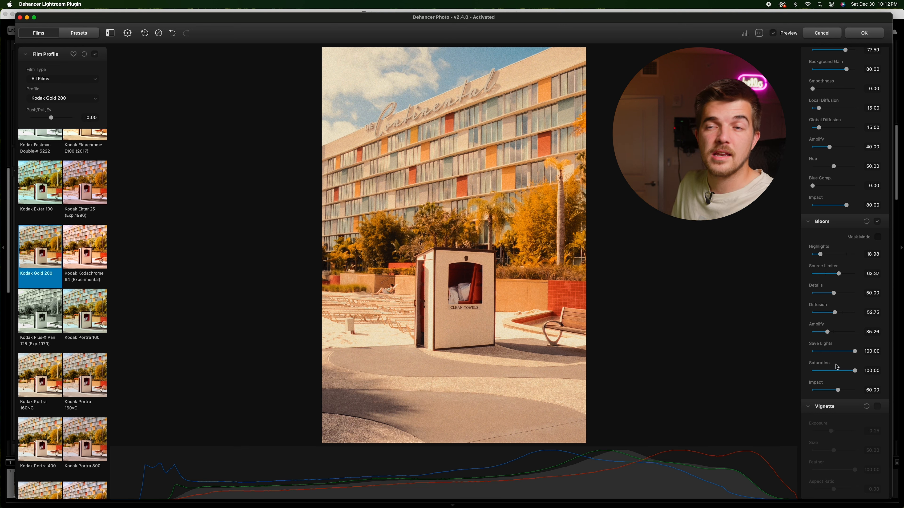
Step: Toggle the Vignette on and off, and compare the graded photo against the original with Preview
click(877, 407)
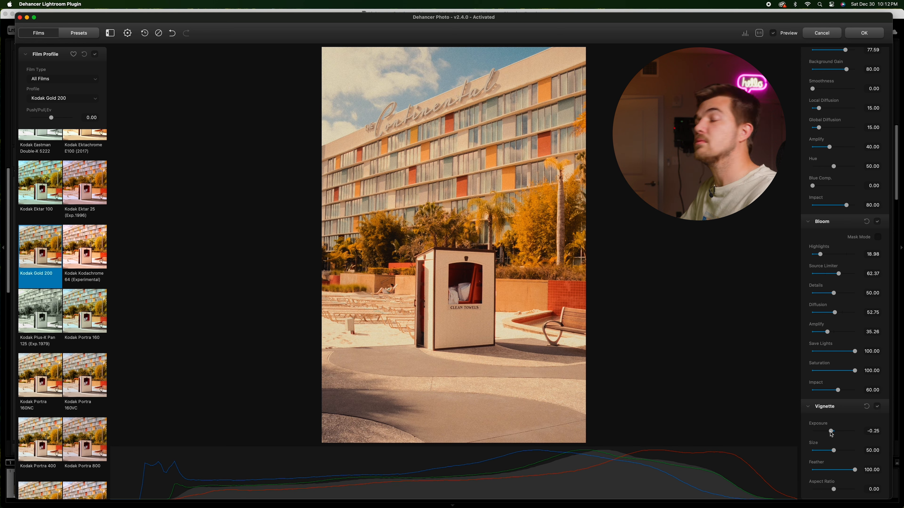
click(878, 406)
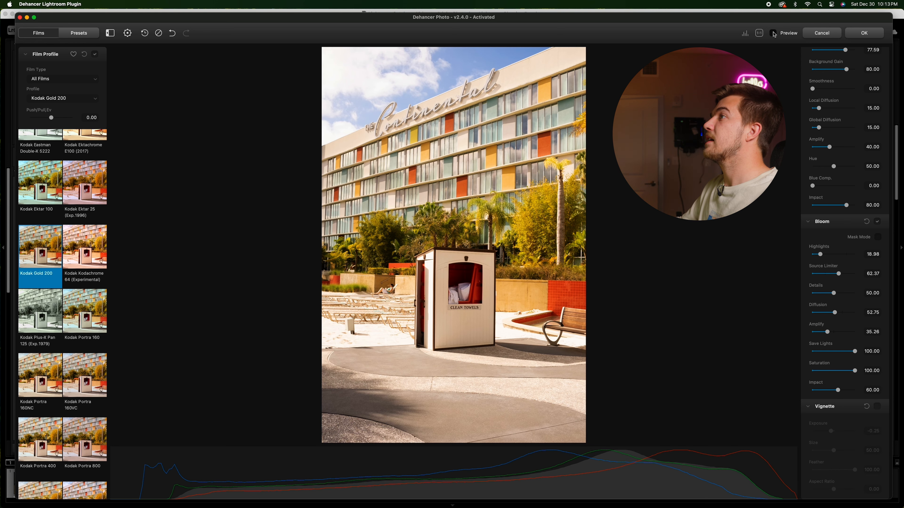
click(773, 33)
click(773, 34)
click(773, 33)
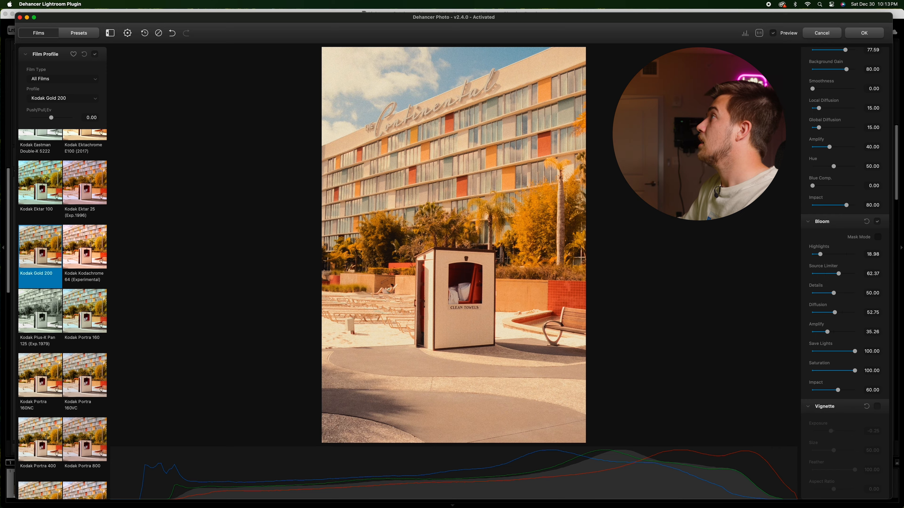
Step: Apply the grade, then open the jungle portrait photo in the Dehancer Lightroom Plugin
click(864, 33)
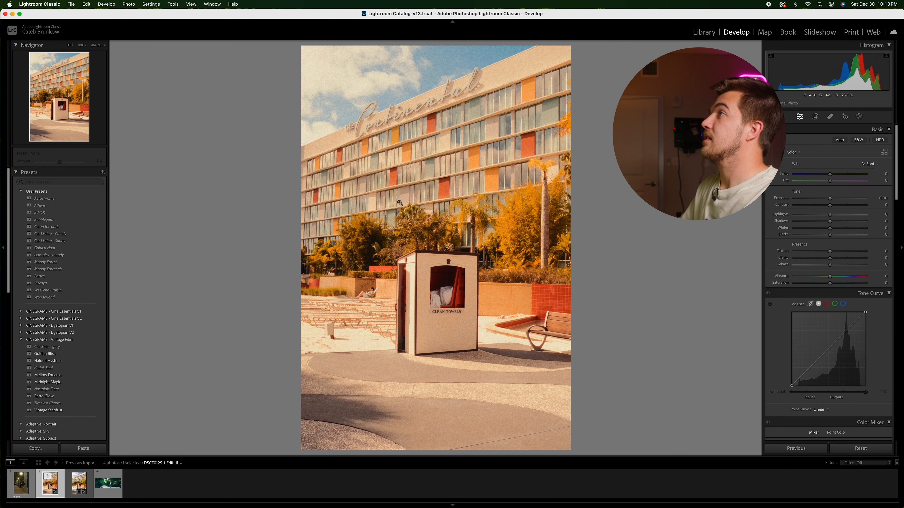
click(107, 484)
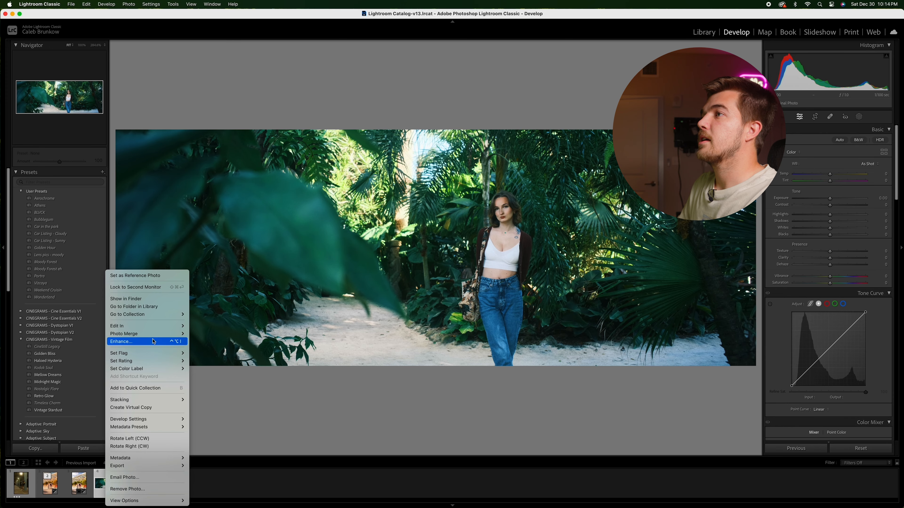
mouse_move(149, 326)
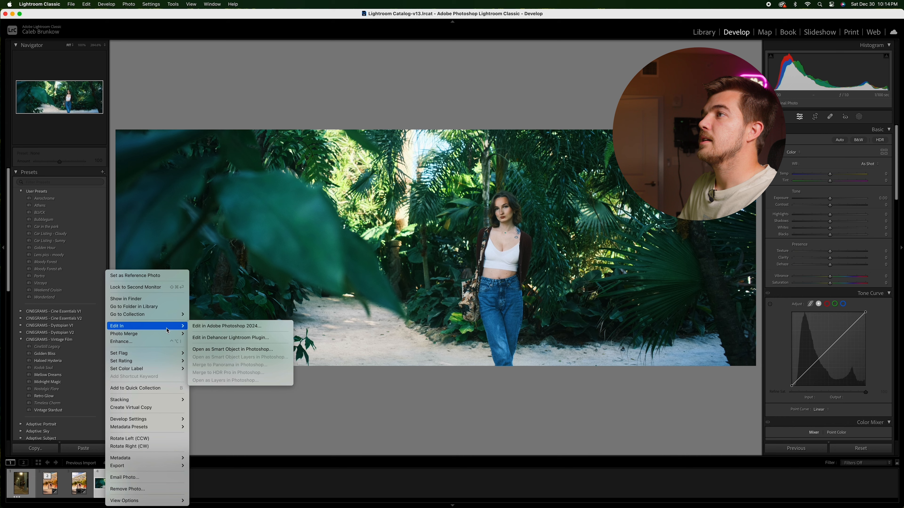
click(228, 338)
click(500, 220)
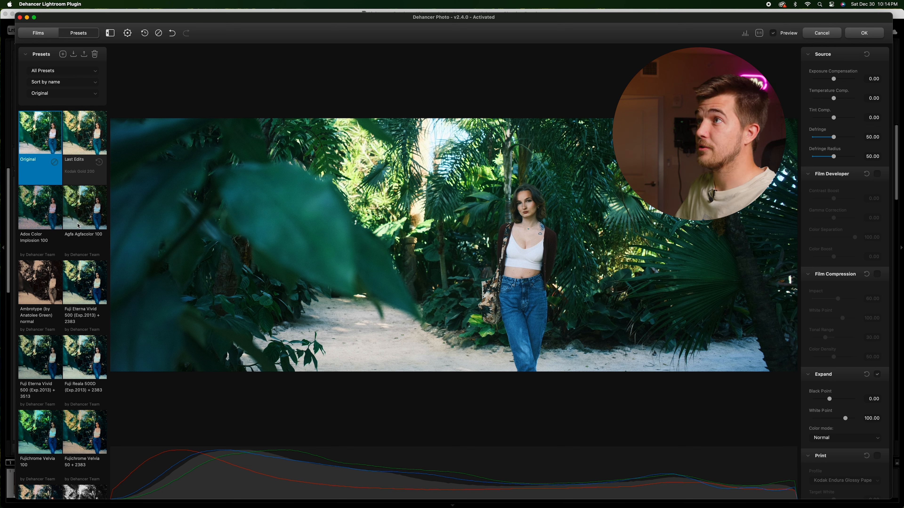
Step: Apply the Kodak Ektar 25 (Exp.1996) + Kodak Endura paper preset to the portrait
scroll(86, 218, down, 5)
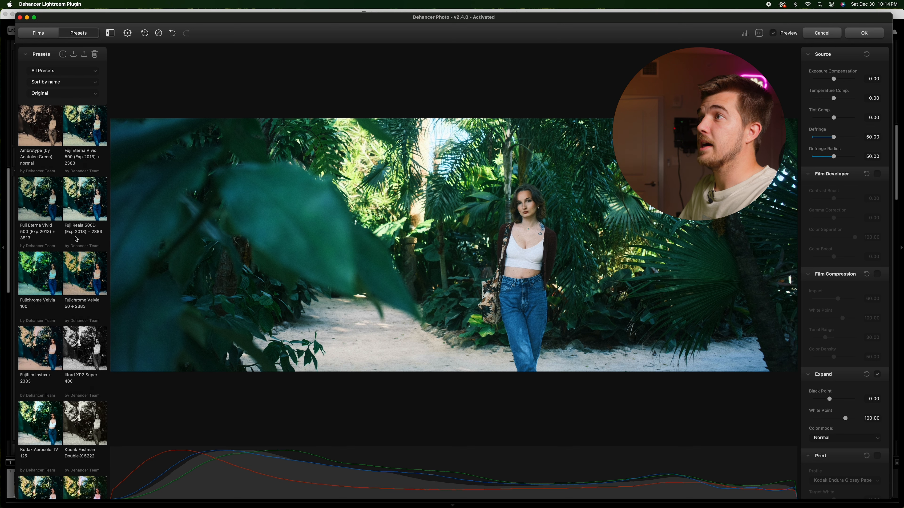
scroll(71, 206, down, 5)
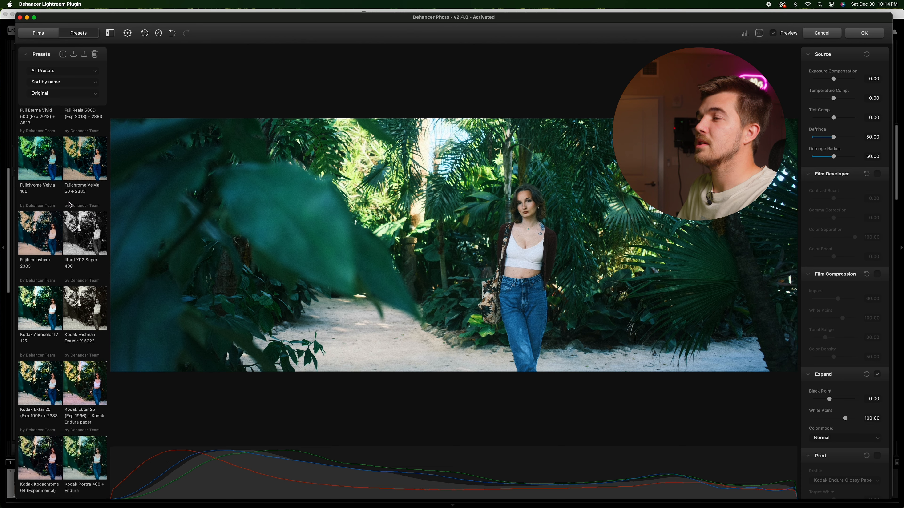
scroll(70, 204, down, 2)
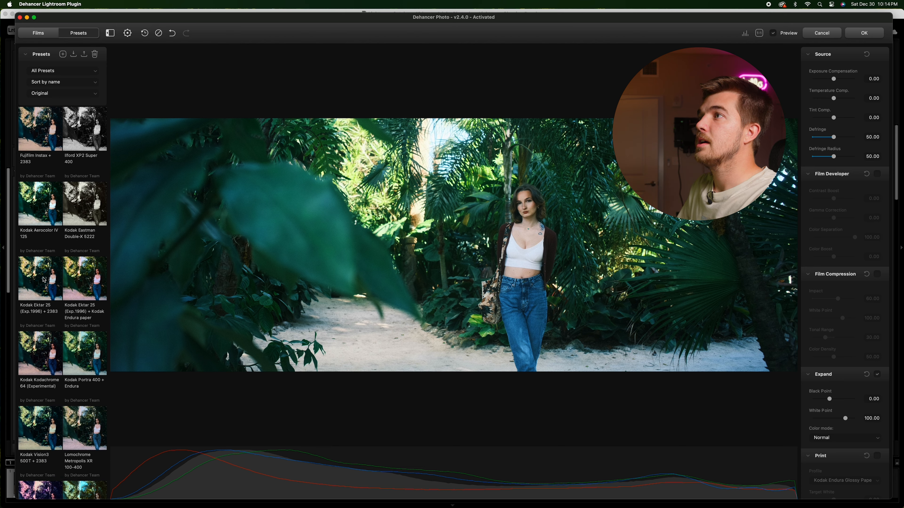
scroll(70, 240, down, 1)
click(89, 262)
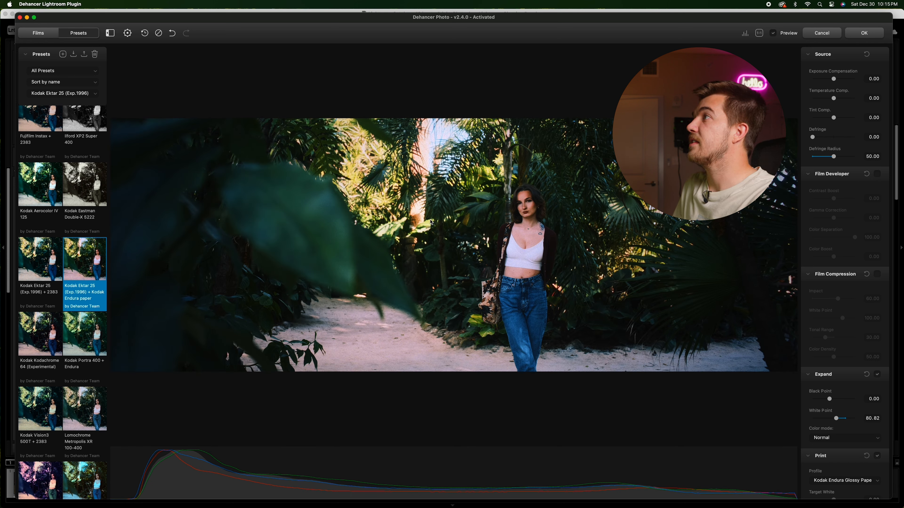
Step: Browse through the preset list
scroll(64, 263, down, 5)
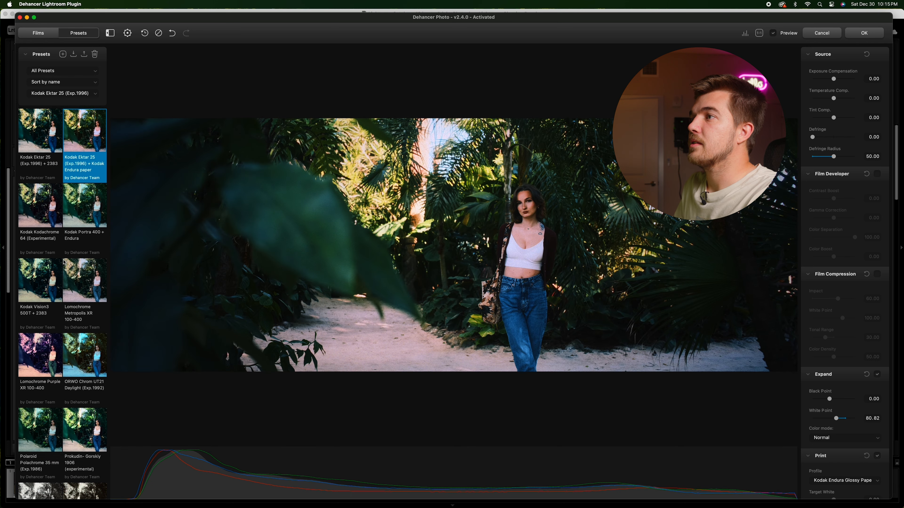
scroll(64, 263, up, 7)
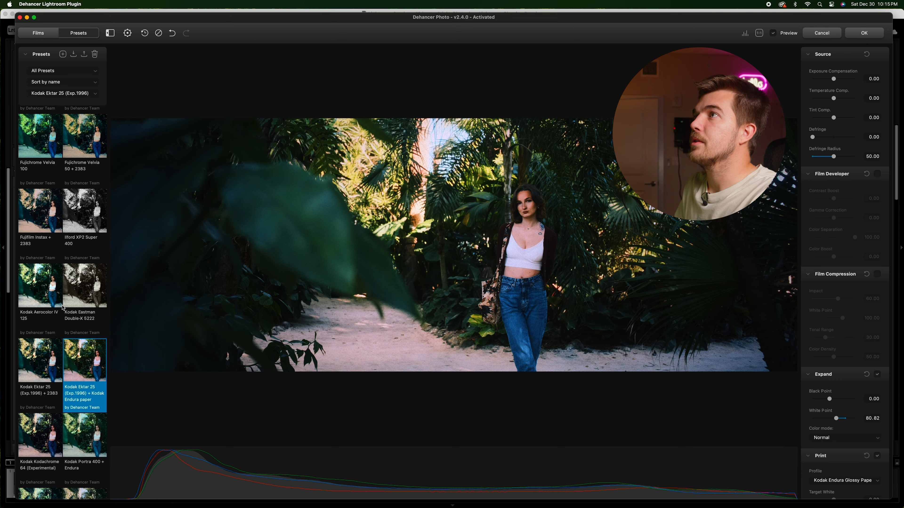
scroll(62, 300, up, 6)
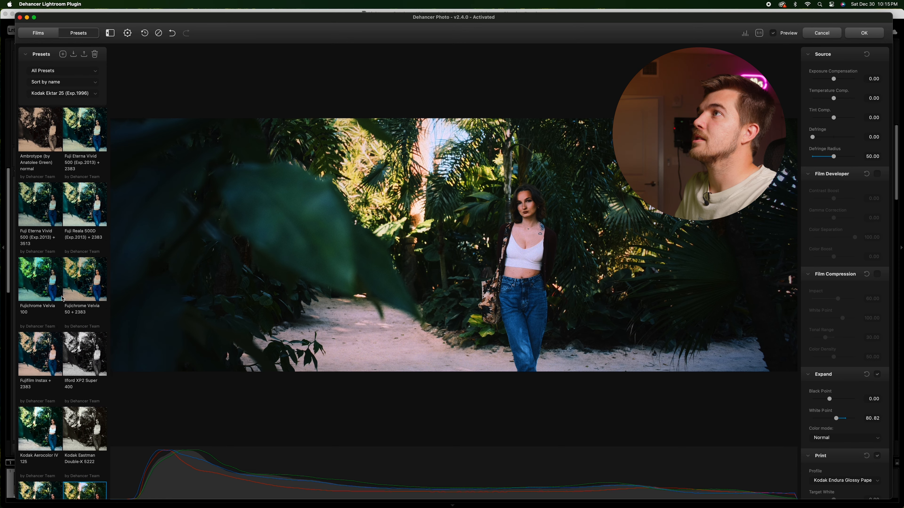
scroll(62, 297, up, 2)
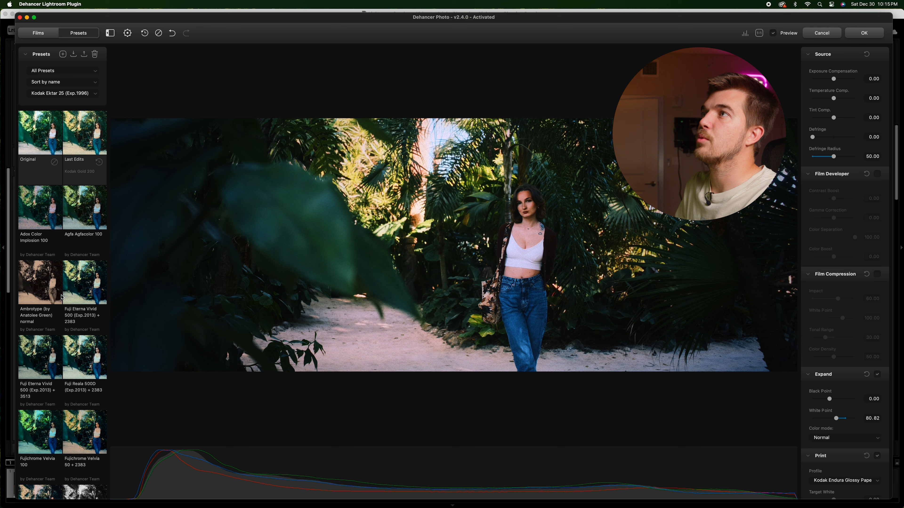
scroll(62, 273, down, 7)
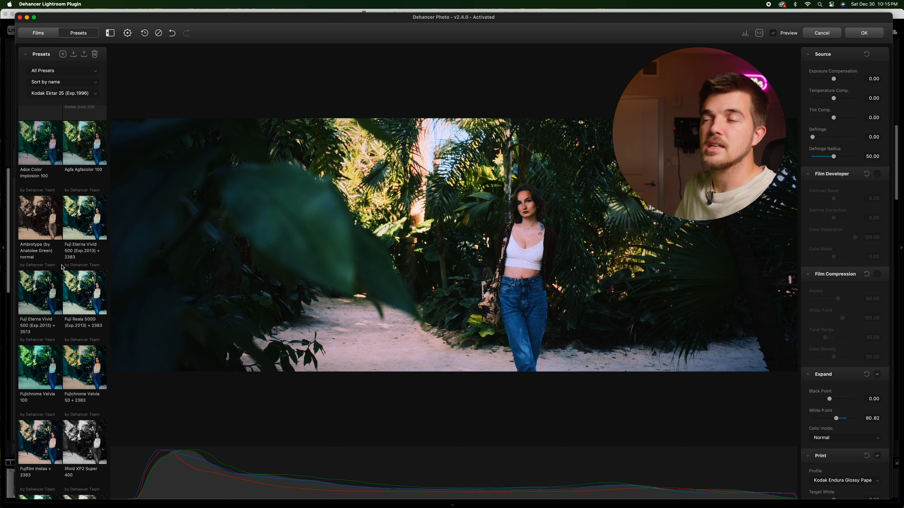
scroll(61, 273, down, 5)
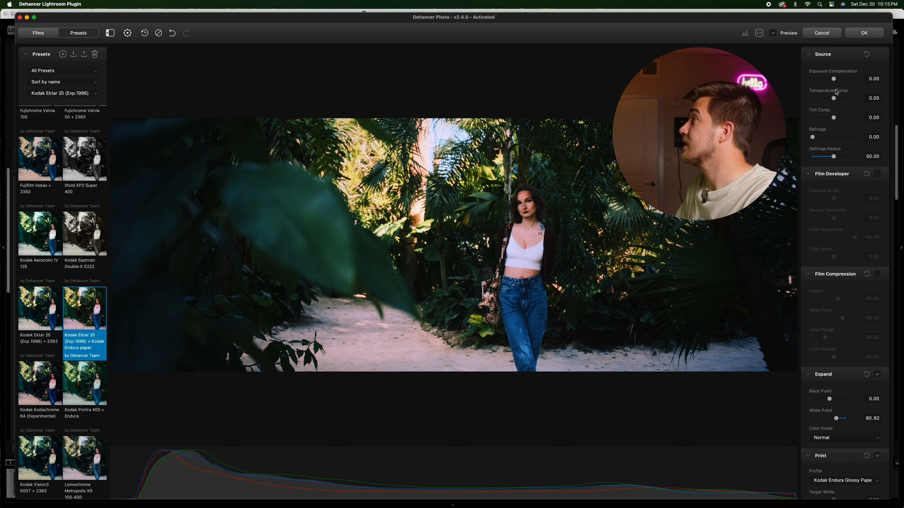
Step: Raise Exposure Compensation to about 0.13 and compare the look with Preview toggled off and on
drag(834, 79, 835, 78)
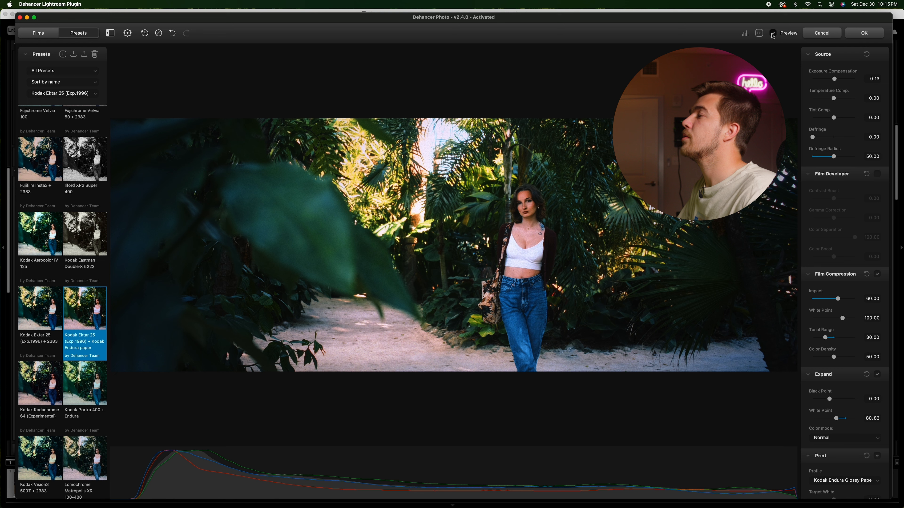
click(772, 33)
click(772, 33)
click(772, 33)
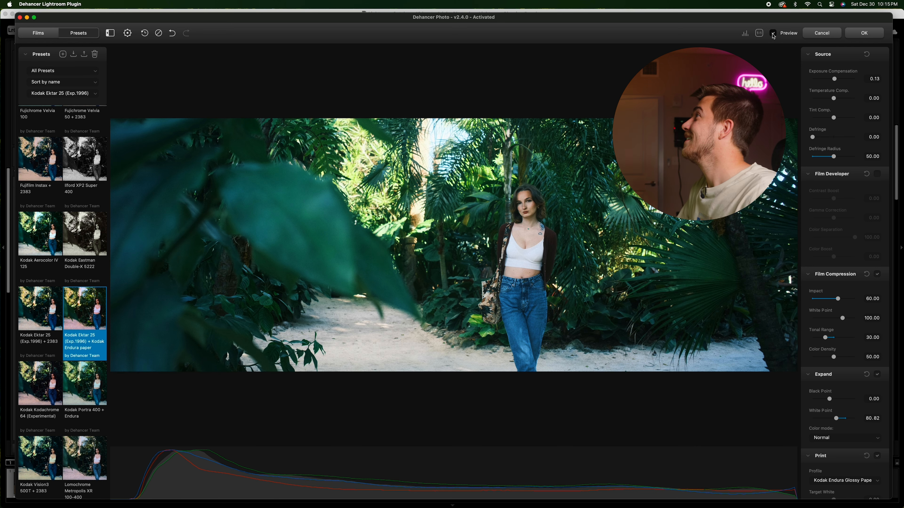
Step: Enable Film Developer and set Contrast Boost to -14.52, Gamma Correction to -6.38 and Color Boost to 2.10
click(773, 33)
click(877, 173)
drag(833, 198, 832, 200)
mouse_move(834, 218)
mouse_down()
mouse_move(816, 219)
mouse_move(832, 221)
mouse_up()
drag(832, 257, 836, 260)
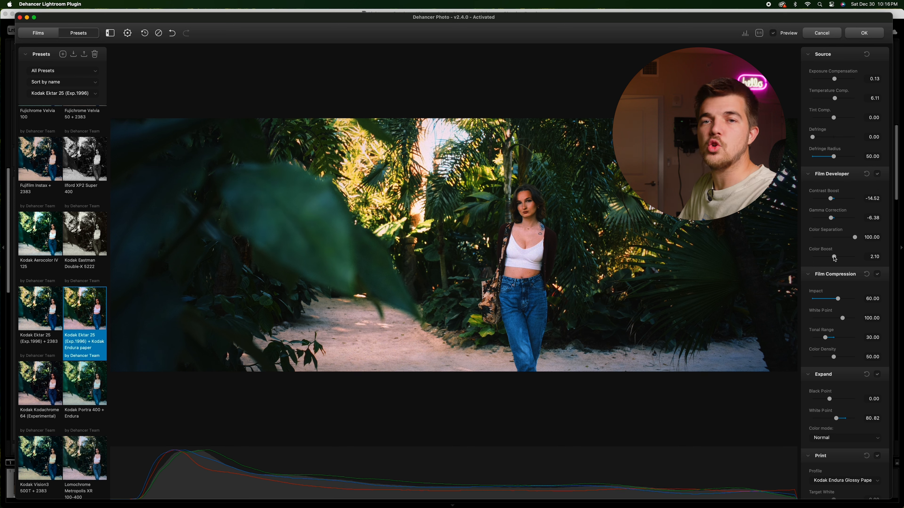
Step: Try raising Film Compression Impact to about 88.84, then reset it
scroll(826, 209, down, 3)
drag(842, 262, 847, 263)
double_click(846, 262)
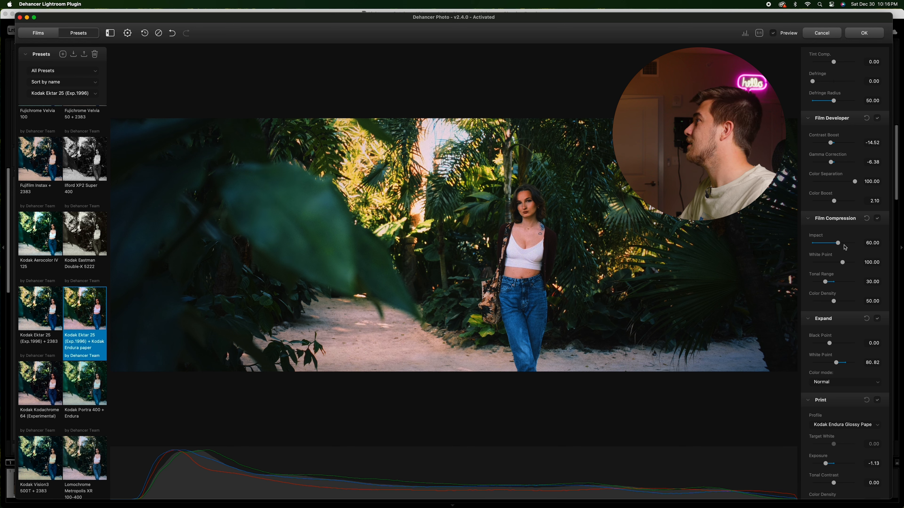
click(850, 244)
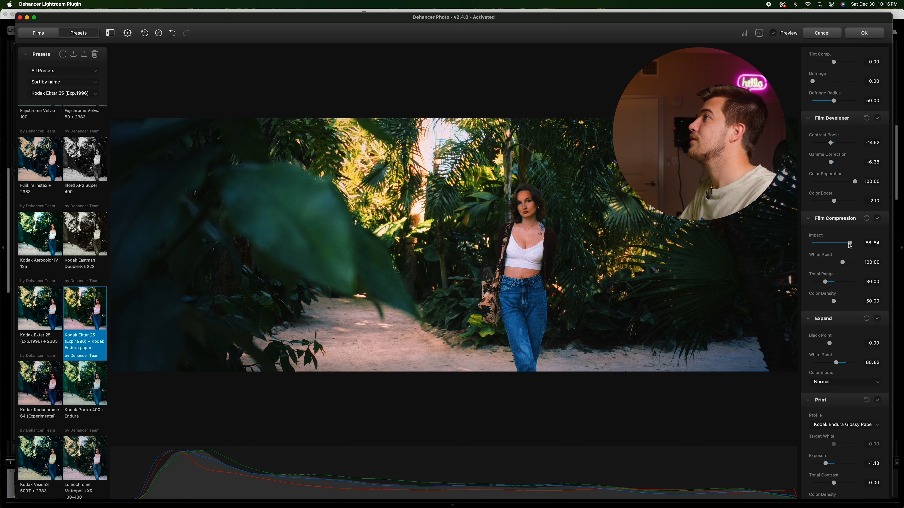
double_click(851, 244)
Step: Set Color Head Yellow-Blue to -2.88, Magenta-Green -1.09, Cyan-Red 3.28, Shadows Tone 13.02 and Midtones Tone 12.87
scroll(827, 228, down, 2)
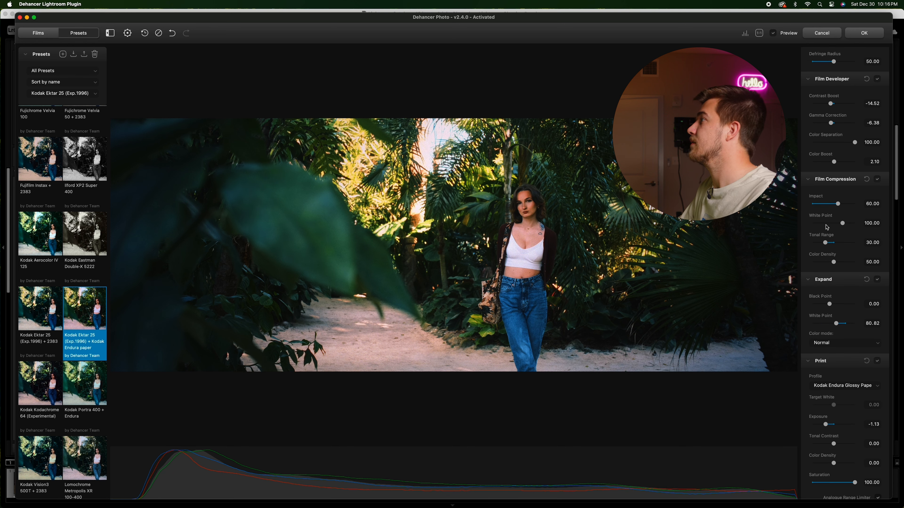
scroll(827, 227, down, 3)
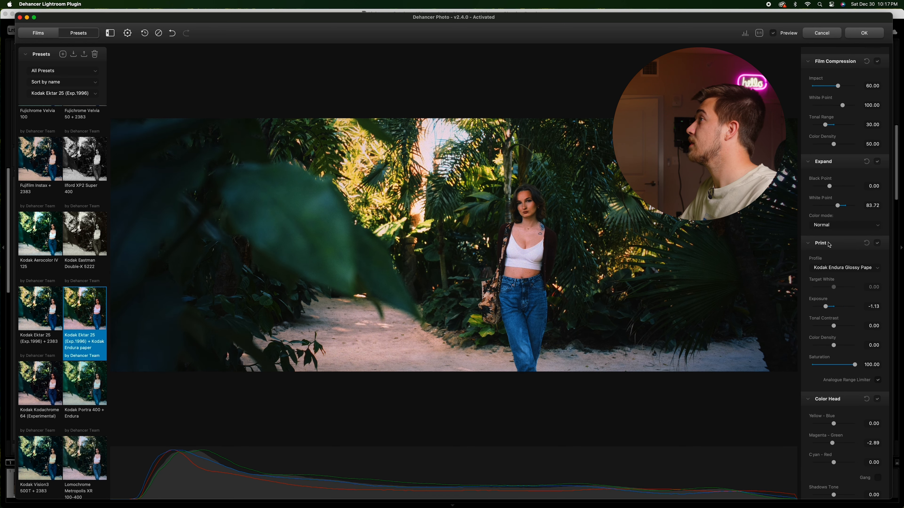
scroll(844, 231, down, 5)
scroll(845, 232, down, 3)
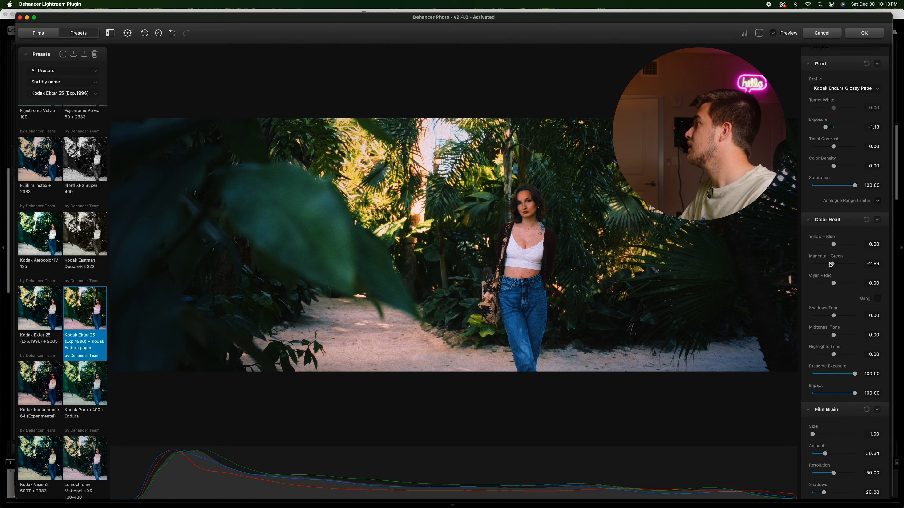
drag(834, 245, 837, 313)
Step: Set Film Grain Size to 8.43, Amount to 41.67 and Highlights to 50.00, checking the grain zoomed in
scroll(836, 286, down, 2)
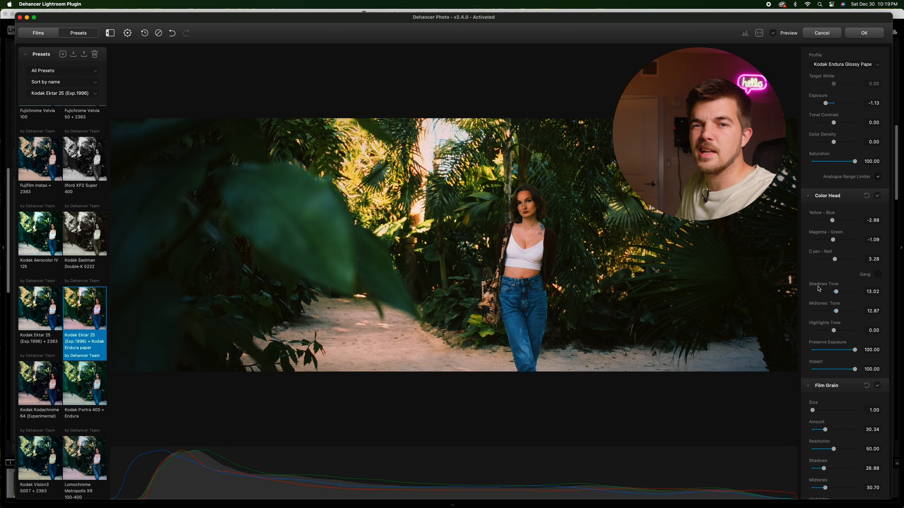
scroll(821, 274, down, 3)
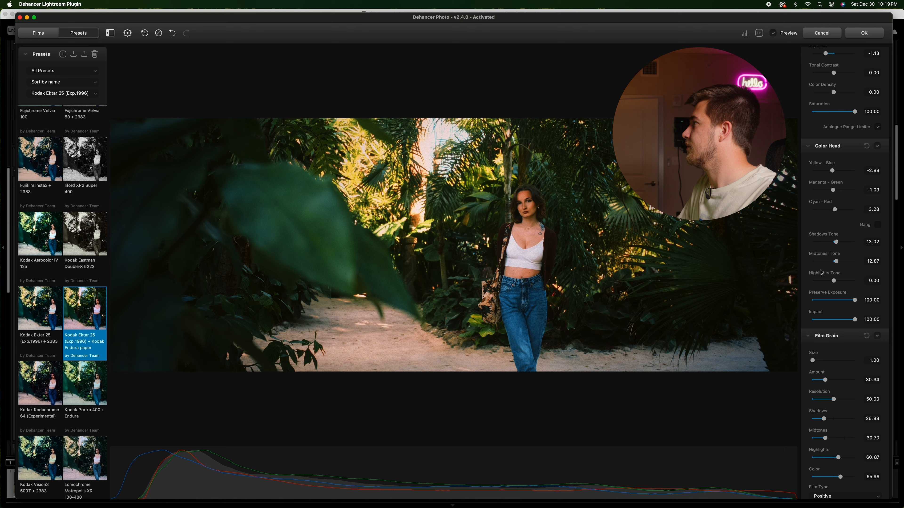
scroll(830, 251, down, 1)
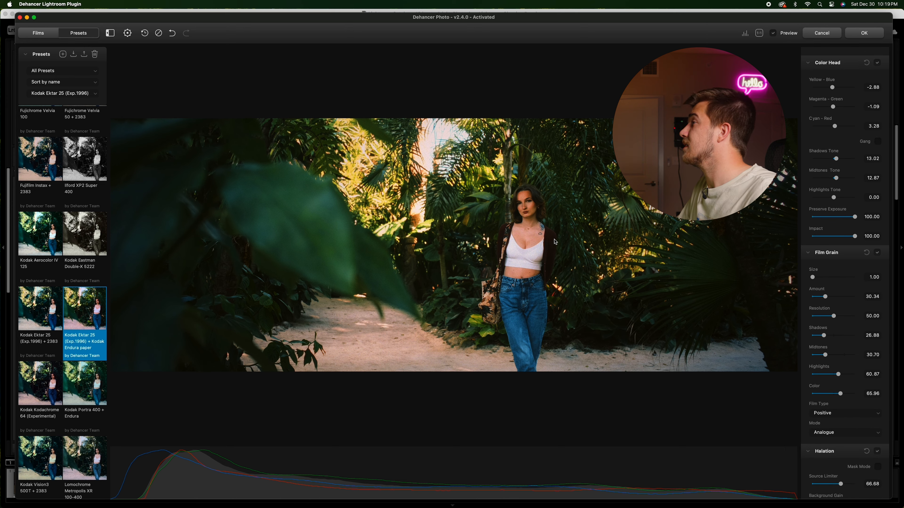
click(490, 221)
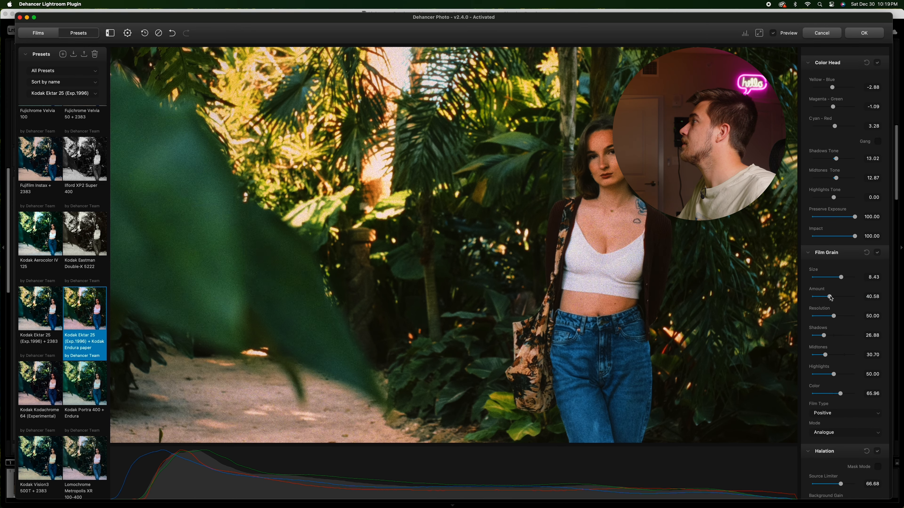
drag(829, 297, 830, 297)
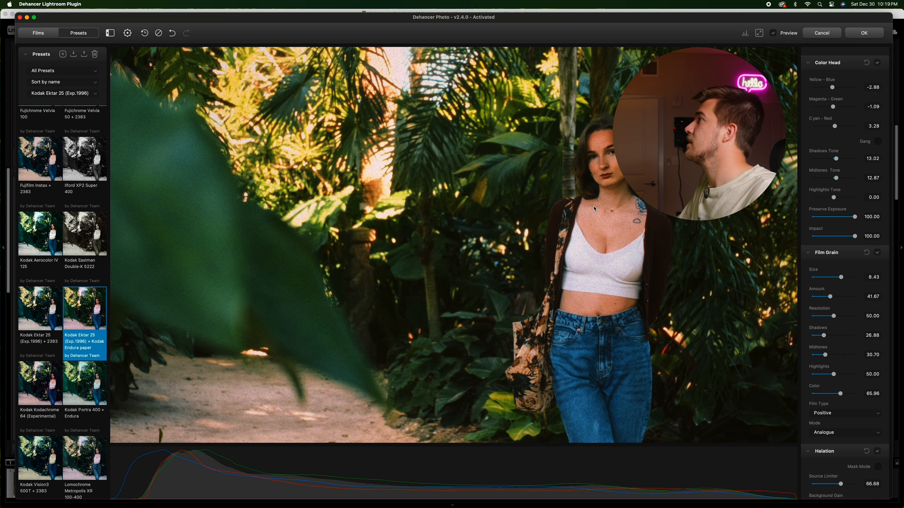
click(594, 209)
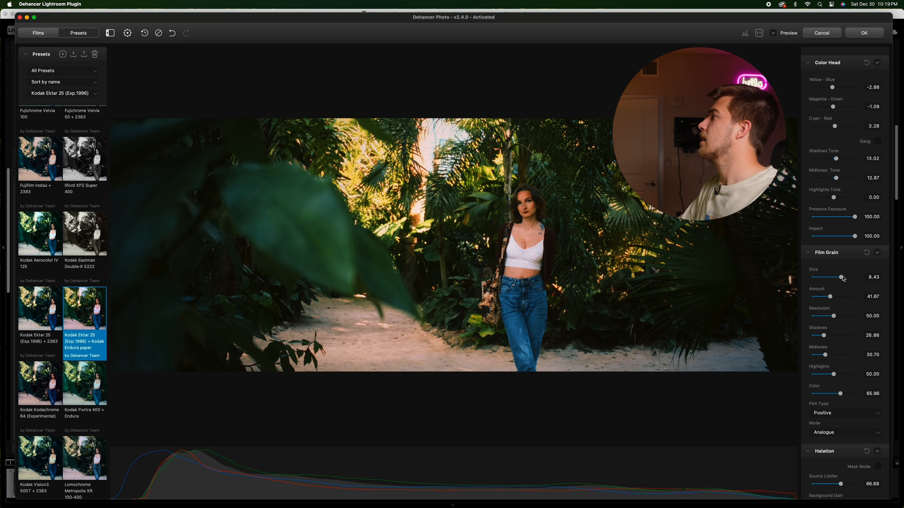
Step: Tune Halation in mask mode: Source Limiter 77.10, Background Gain 80.00, Smoothness 27.57, Local Diffusion 11.22, Amplify 50.36
scroll(844, 314, down, 7)
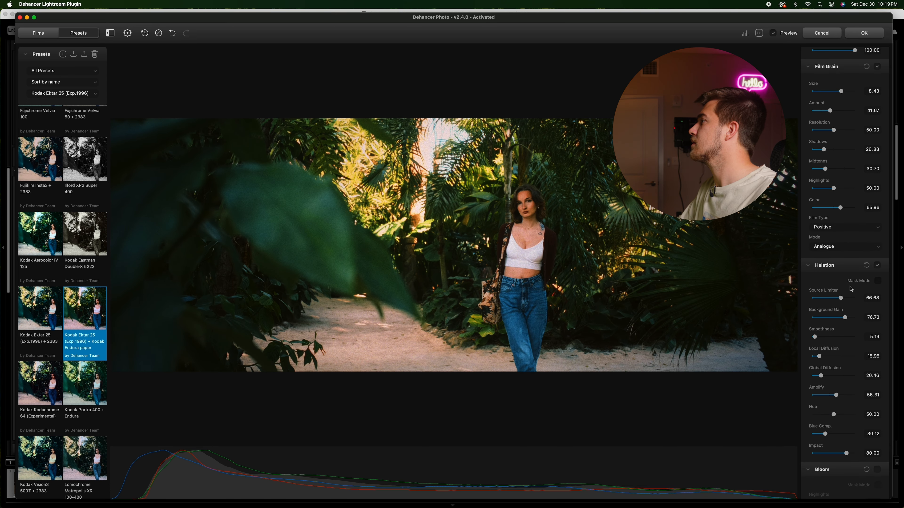
click(878, 281)
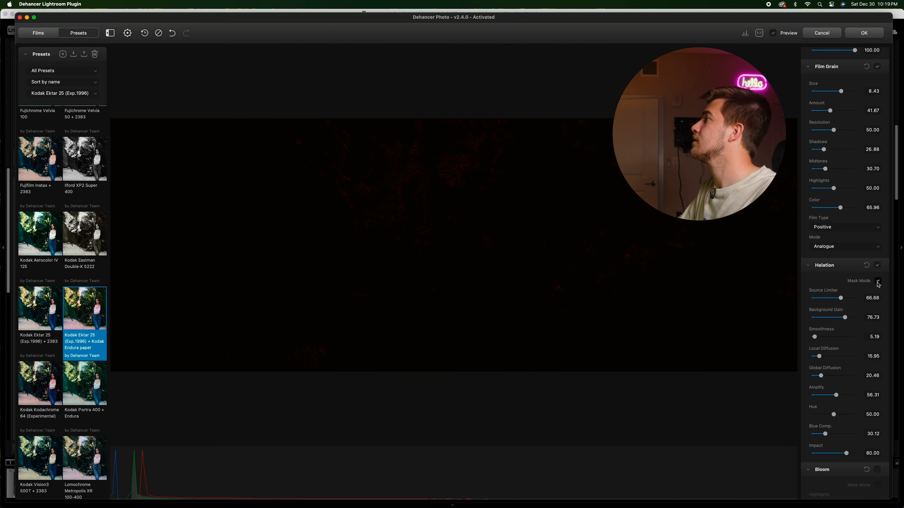
click(877, 282)
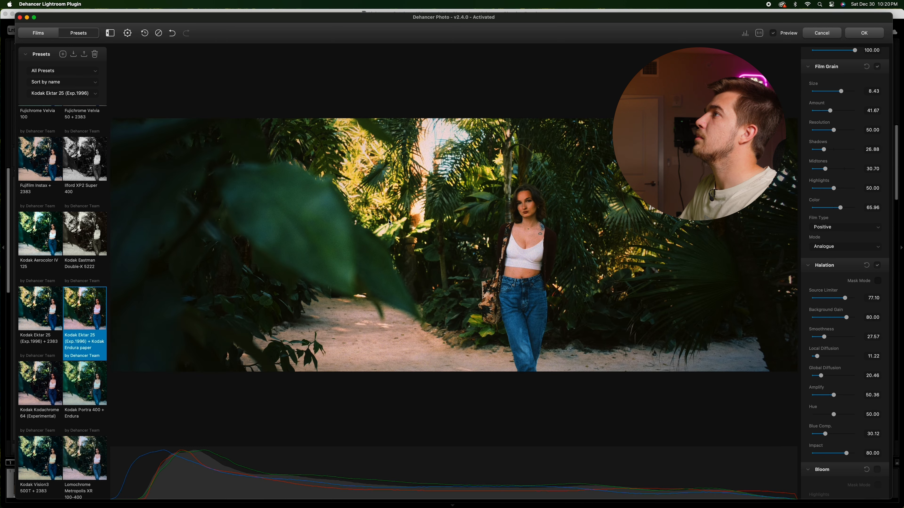
Step: Compare Halation off and on zoomed in, and raise its Amplify to 63.96
click(381, 157)
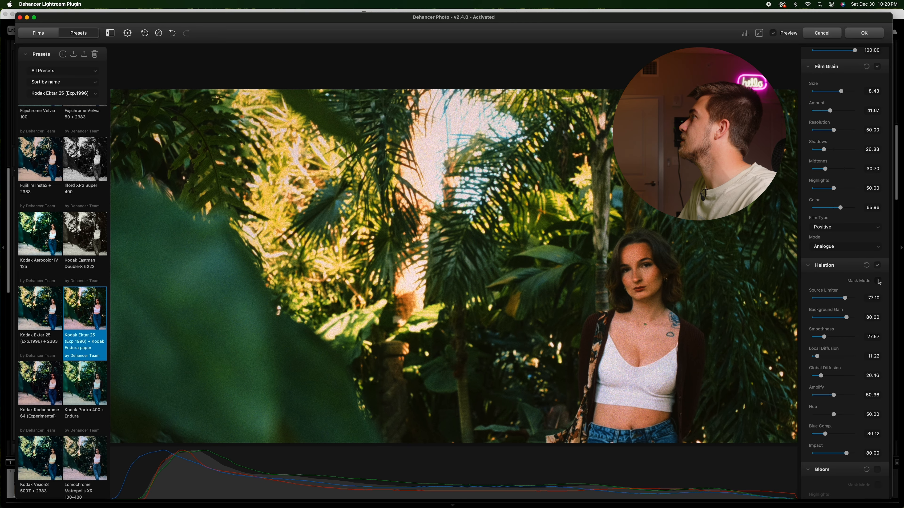
click(877, 266)
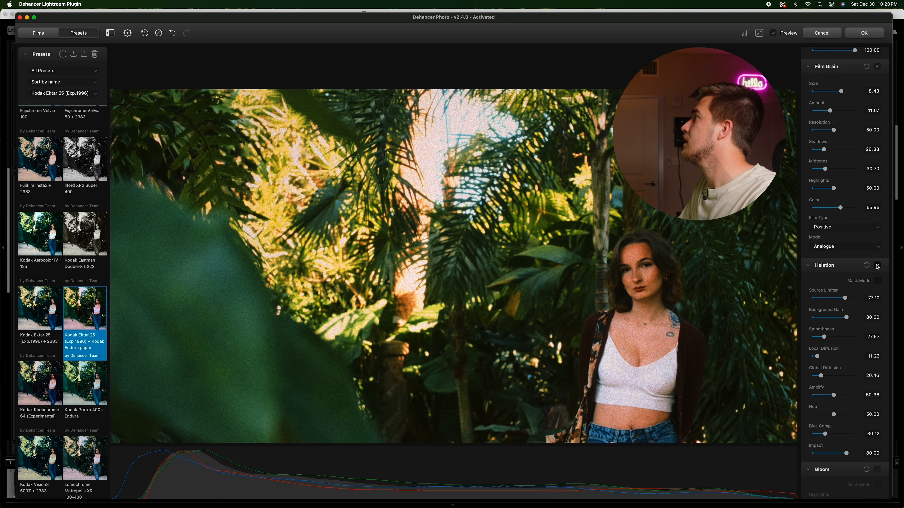
click(877, 266)
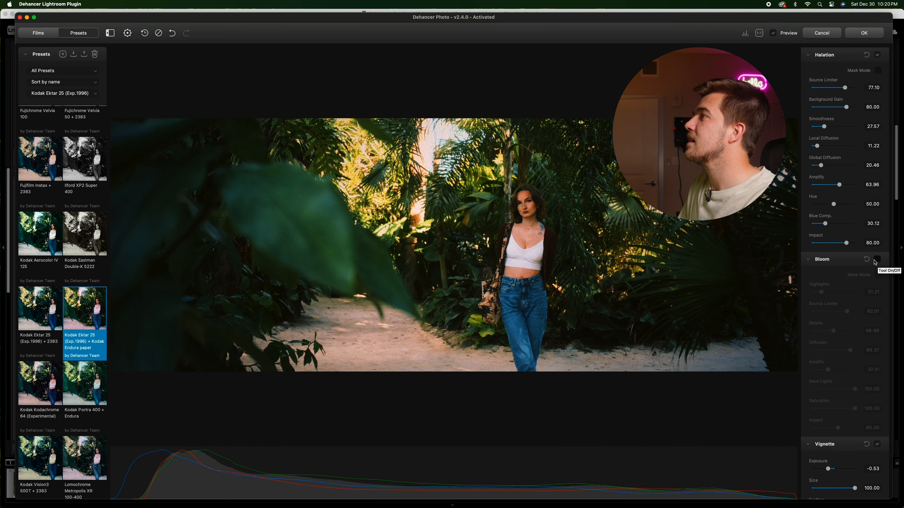
Step: Enable Bloom, compare it off and on up close, and set its Highlights to 19.73 using mask mode
click(877, 260)
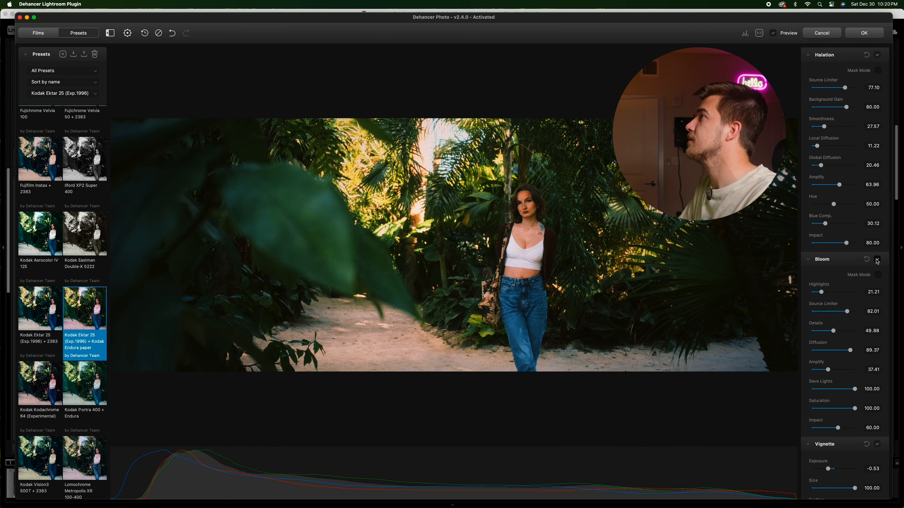
click(877, 260)
click(877, 261)
click(501, 236)
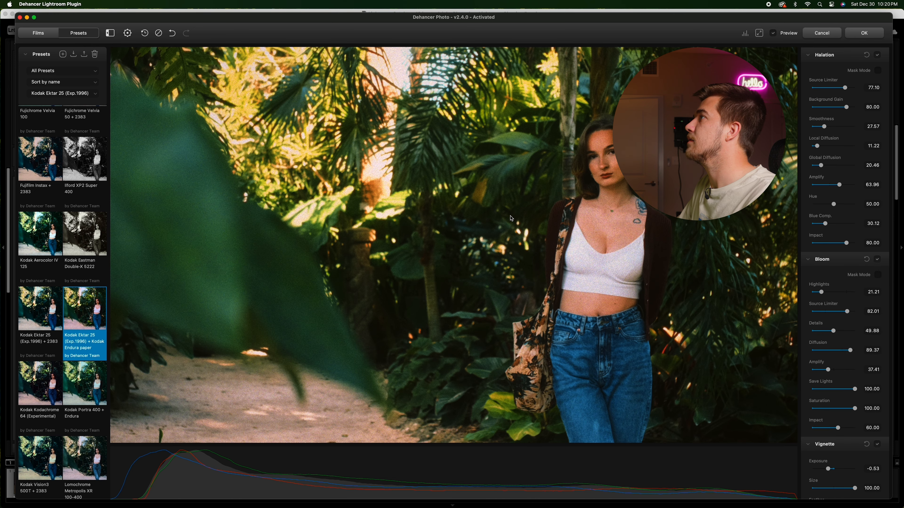
drag(510, 218, 507, 269)
click(878, 274)
click(399, 226)
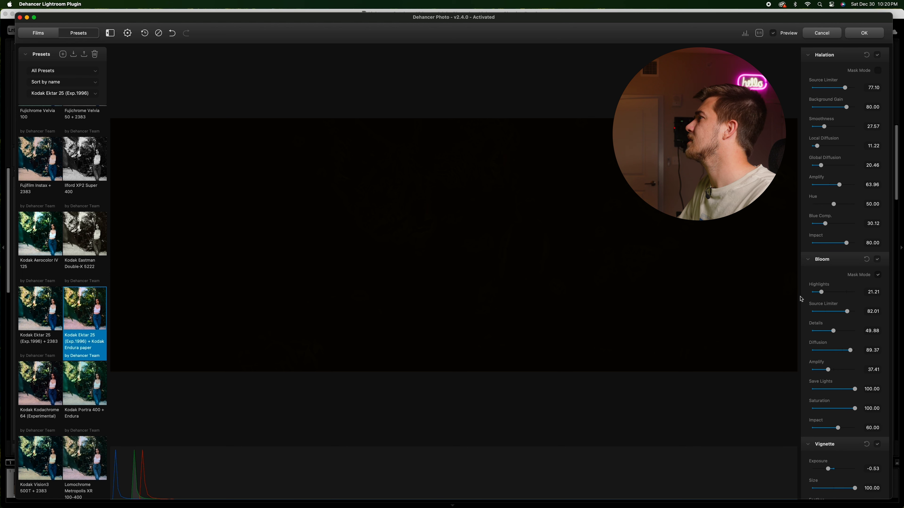
Step: Toggle Vignette off and on and inspect the effect zoomed in
scroll(832, 294, down, 2)
click(877, 407)
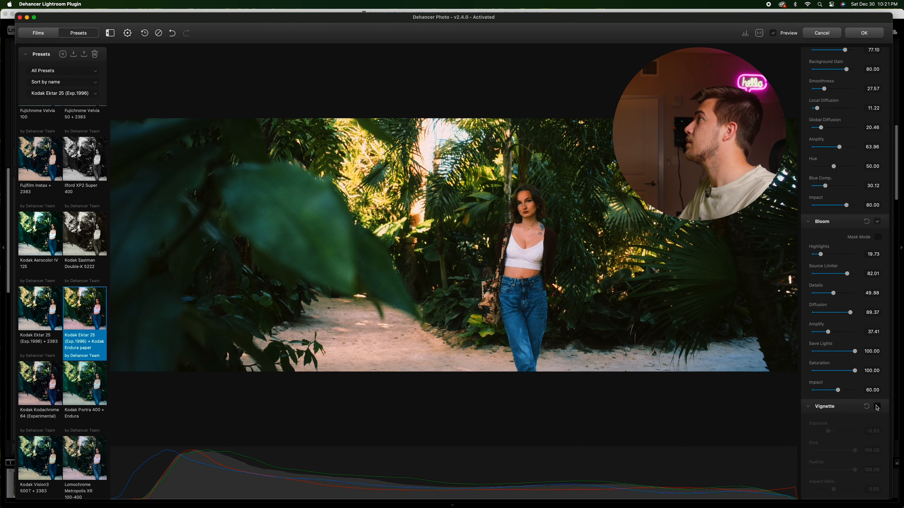
click(878, 407)
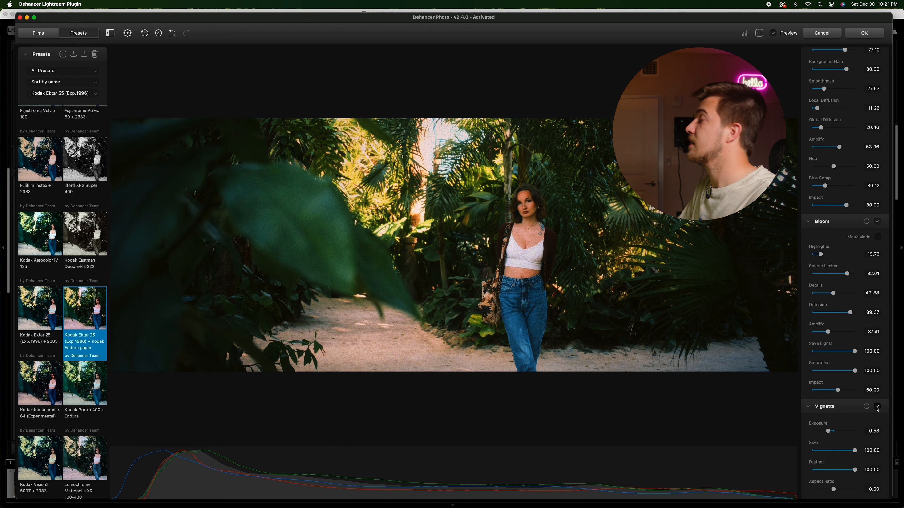
click(370, 252)
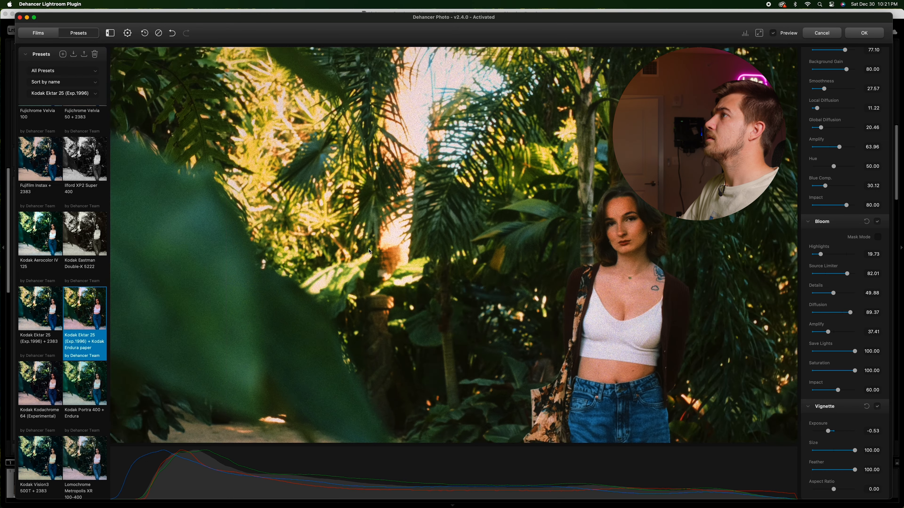
click(370, 251)
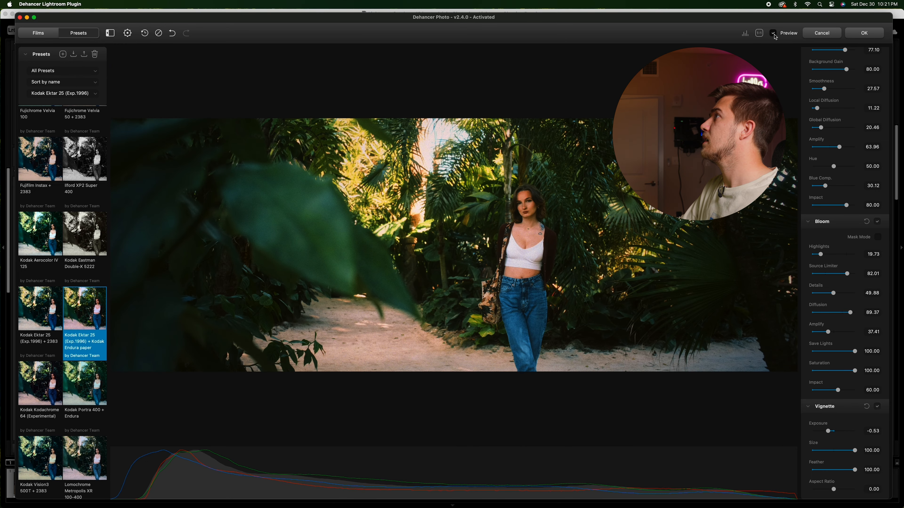
Step: Compare the before and after of the whole grade with the Preview toggle
click(774, 33)
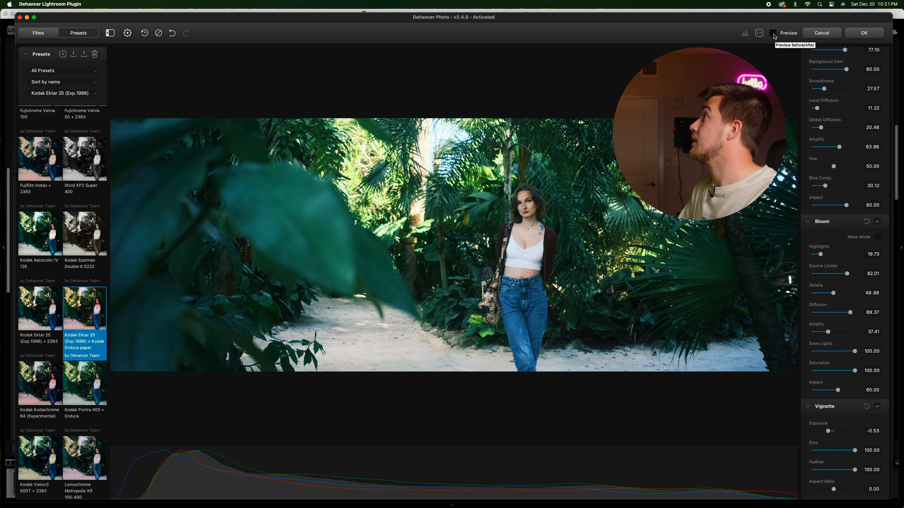
click(774, 33)
click(774, 34)
click(774, 34)
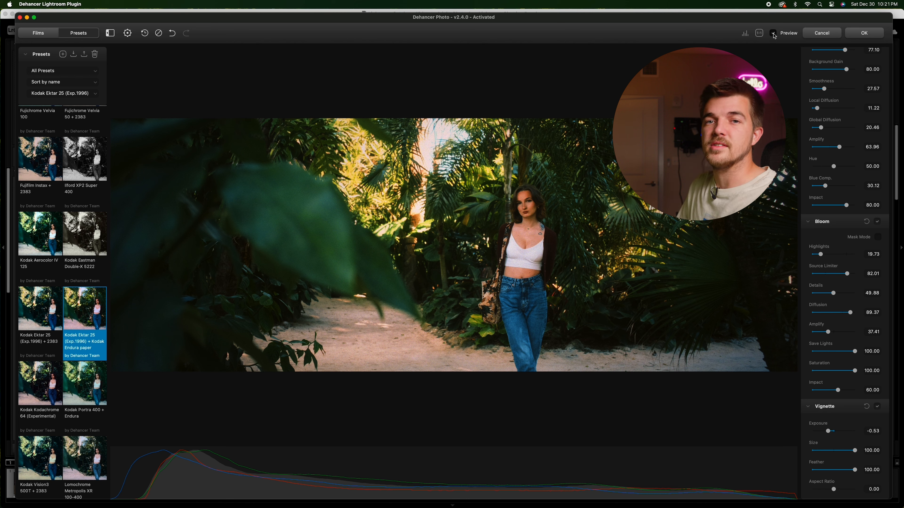
Step: Apply the grade and return to the graded portrait in Lightroom
click(863, 33)
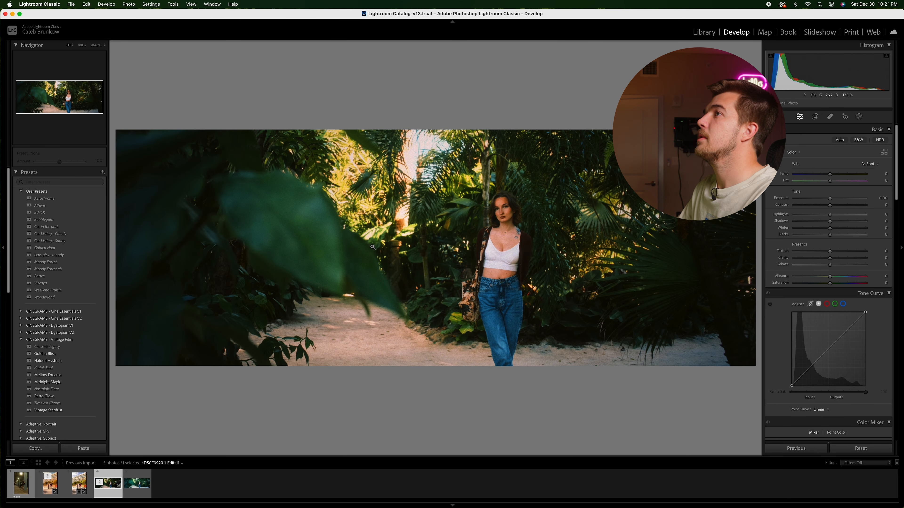
click(457, 212)
click(463, 201)
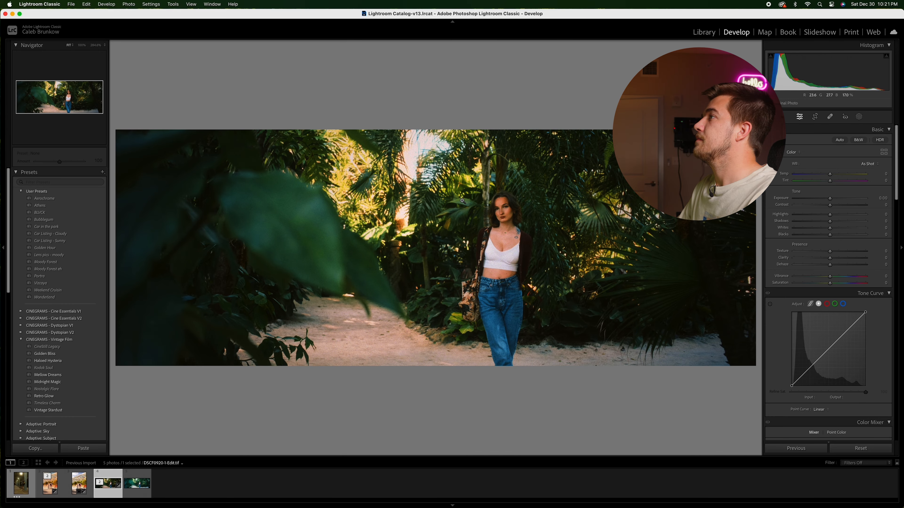